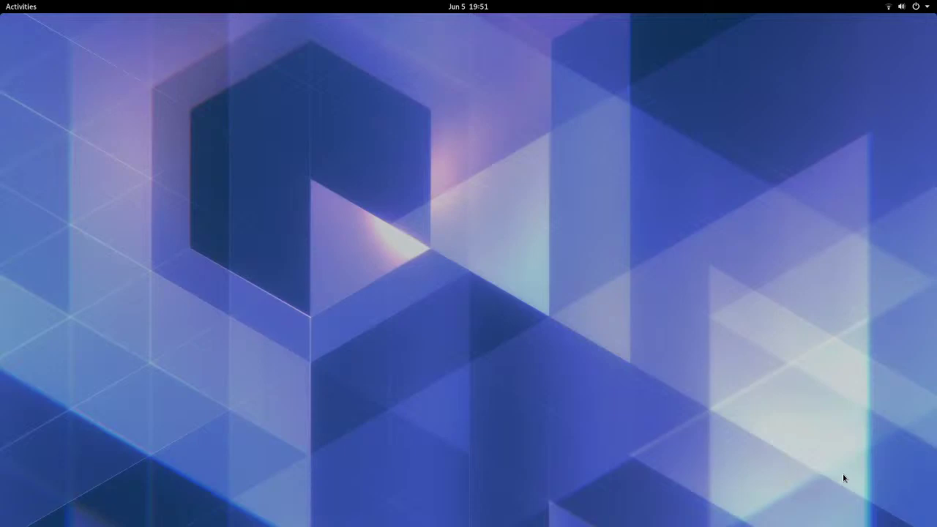
- Open the NVIDIA X Server Settings application
{"action": "key", "text": "super"}
{"action": "type", "text": "nvid"}
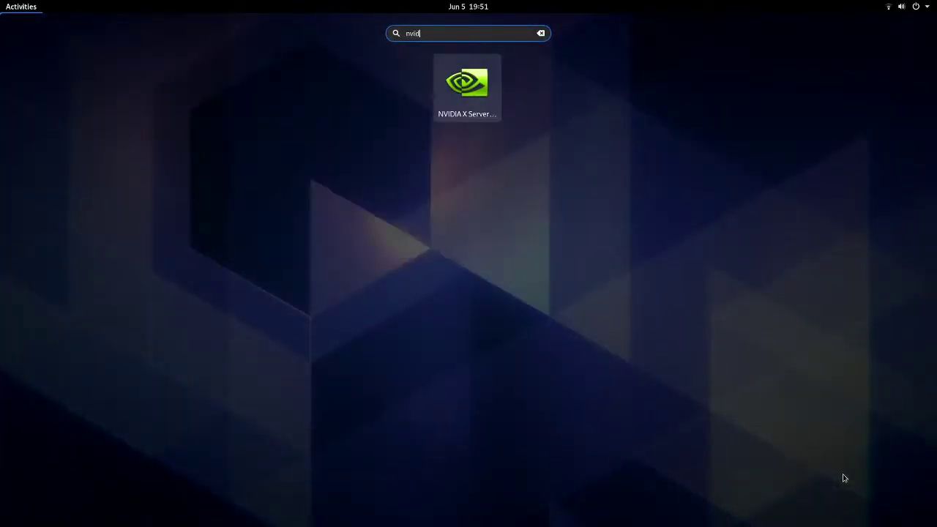
{"action": "key", "text": "Return"}
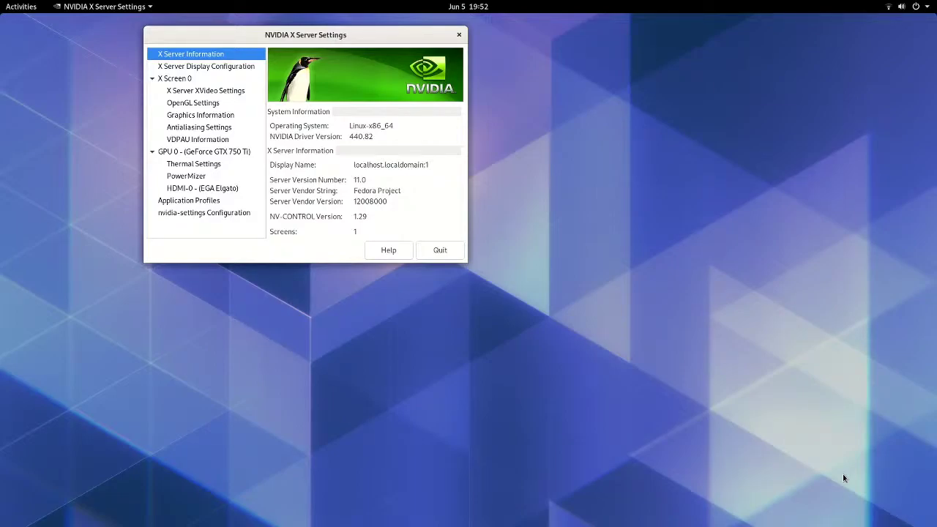
- Open Firefox and search the web for "medium"
{"action": "key", "text": "super"}
{"action": "type", "text": "fi"}
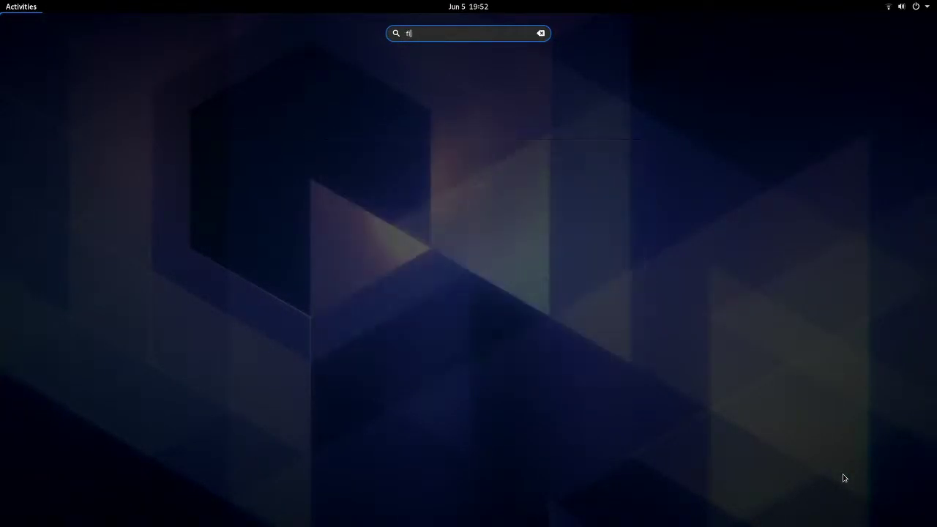
{"action": "type", "text": "re"}
{"action": "key", "text": "Return"}
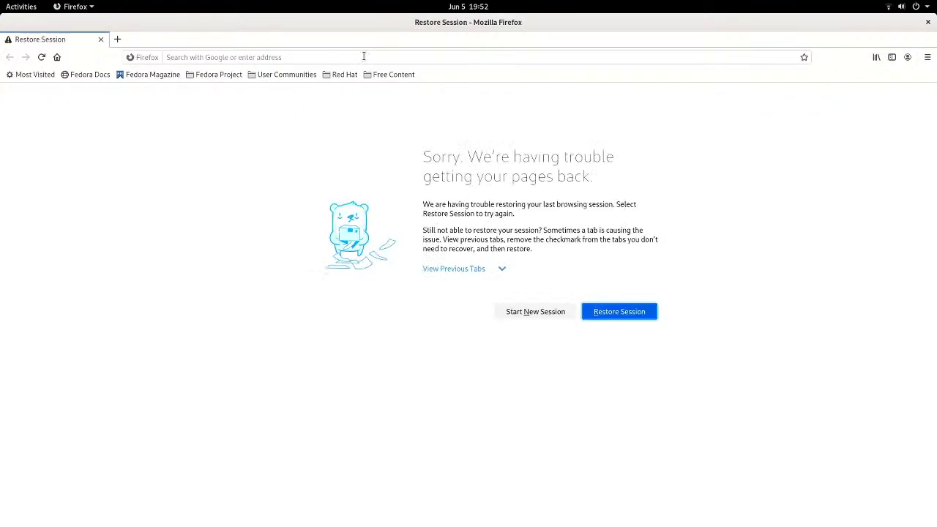
{"action": "left_click", "coordinate": [363, 57]}
{"action": "type", "text": "medium"}
{"action": "key", "text": "Return"}
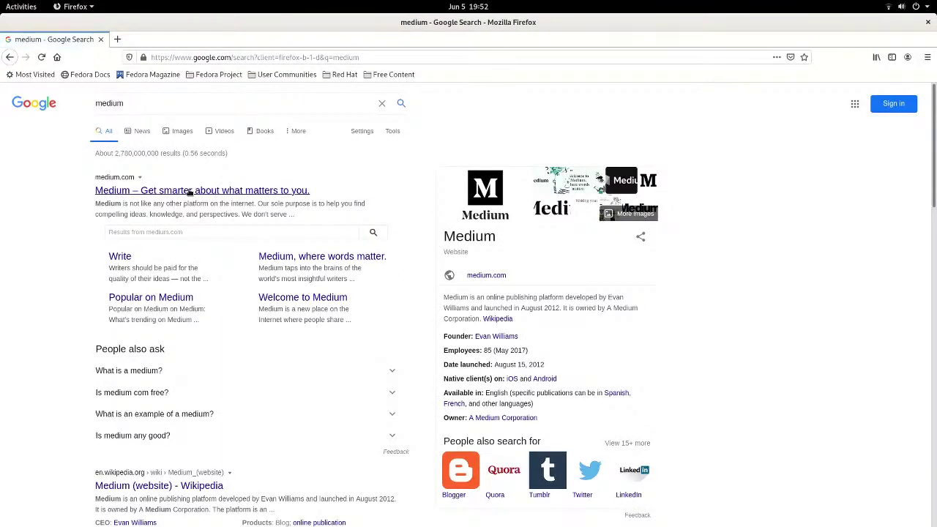
- Search for "medium egeeirl", open the Egee profile on Medium and look through its list of articles
{"action": "left_click", "coordinate": [156, 107]}
{"action": "type", "text": "egeeirl"}
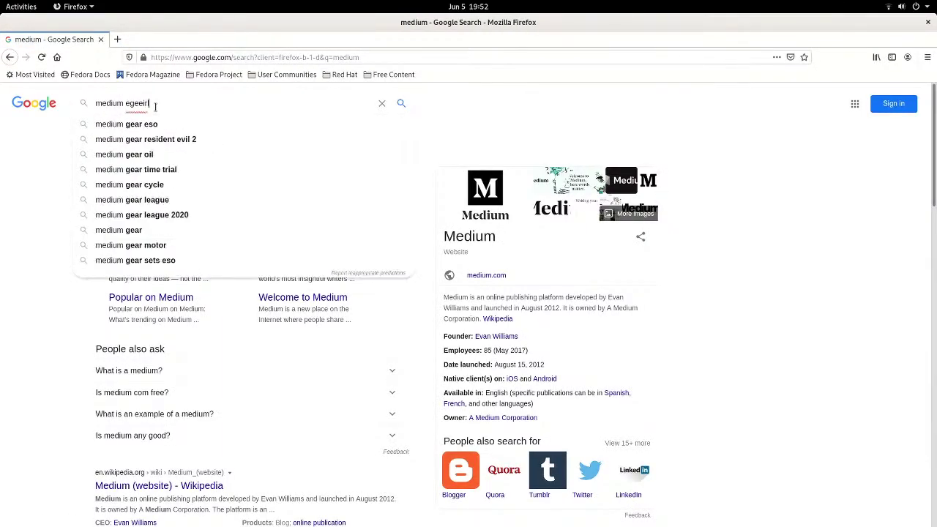
{"action": "key", "text": "Return"}
{"action": "left_click", "coordinate": [136, 209]}
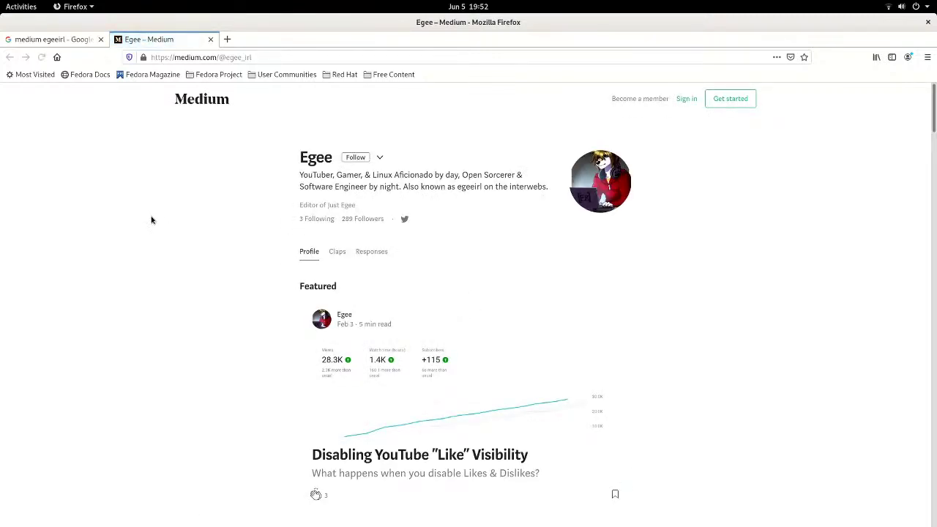
{"action": "scroll", "coordinate": [151, 220], "scroll_direction": "down", "scroll_amount": 5}
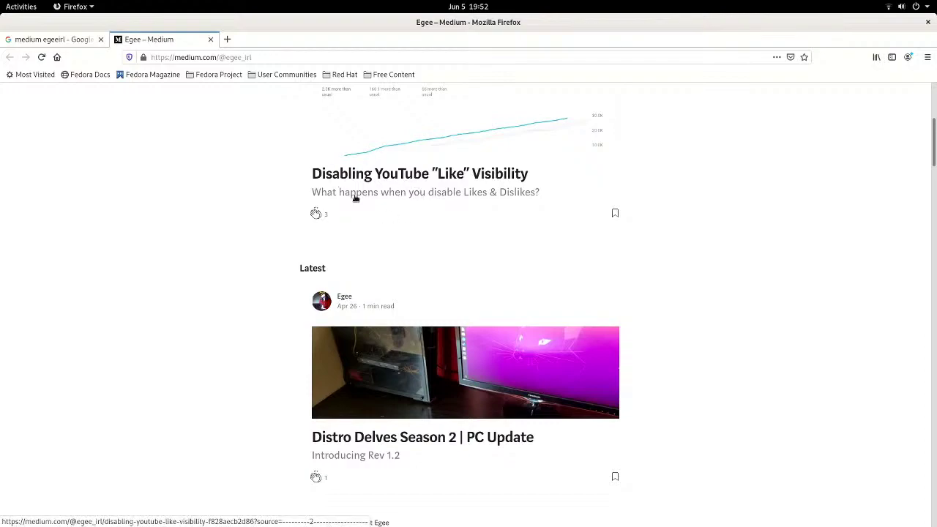
{"action": "scroll", "coordinate": [156, 341], "scroll_direction": "down", "scroll_amount": 5}
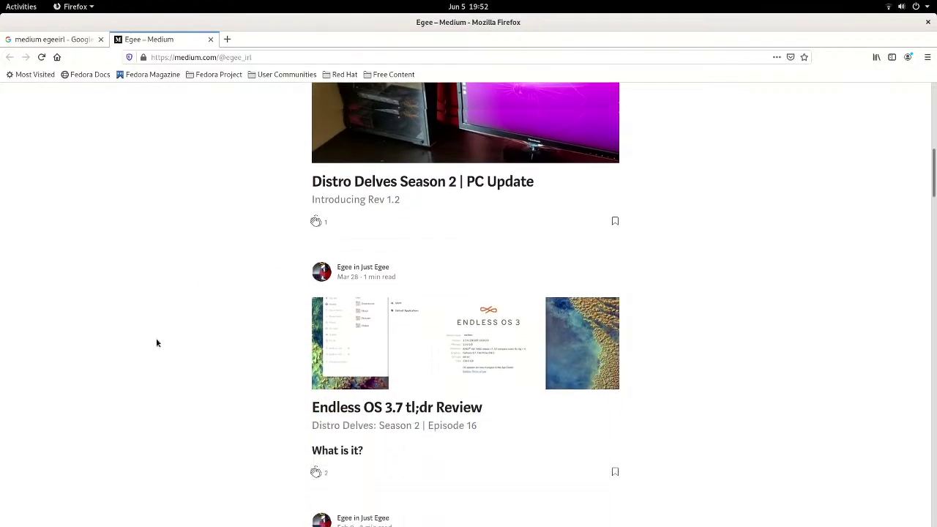
{"action": "scroll", "coordinate": [156, 341], "scroll_direction": "down", "scroll_amount": 4}
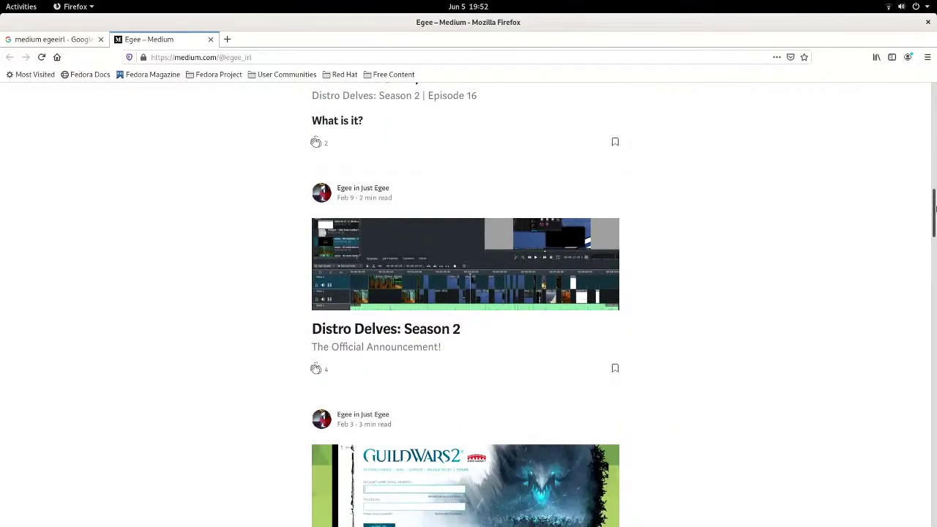
{"action": "key", "text": "Home"}
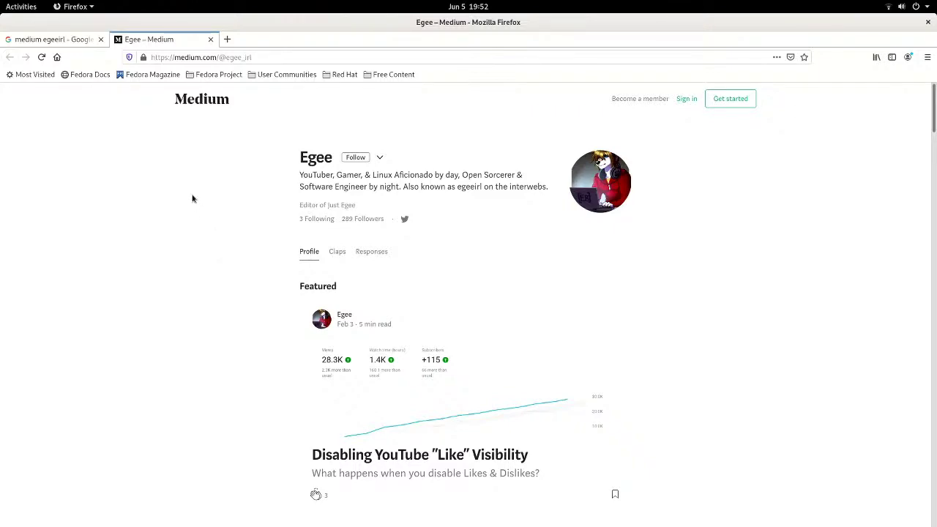
- Close the Medium profile and Firefox, and move the NVIDIA X Server Settings window to the desktop's upper-right corner
{"action": "key", "text": "ctrl+w"}
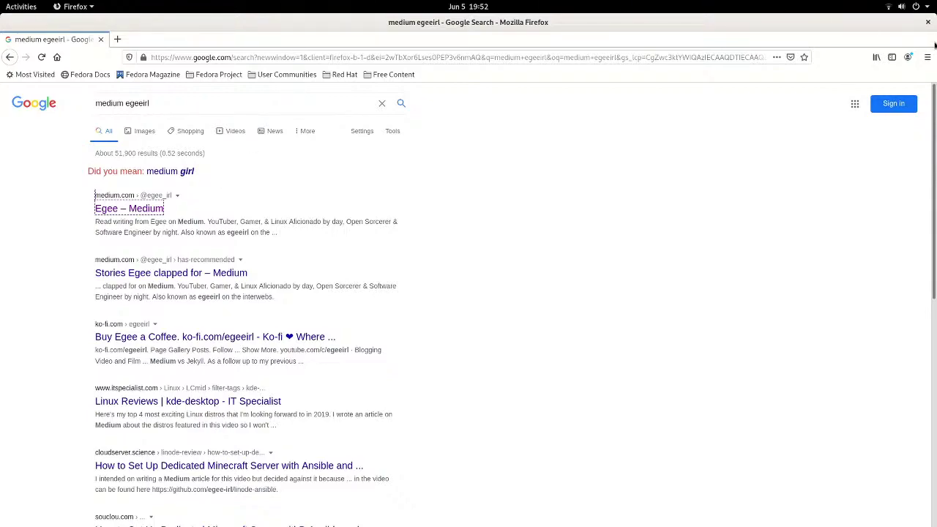
{"action": "left_click", "coordinate": [927, 25]}
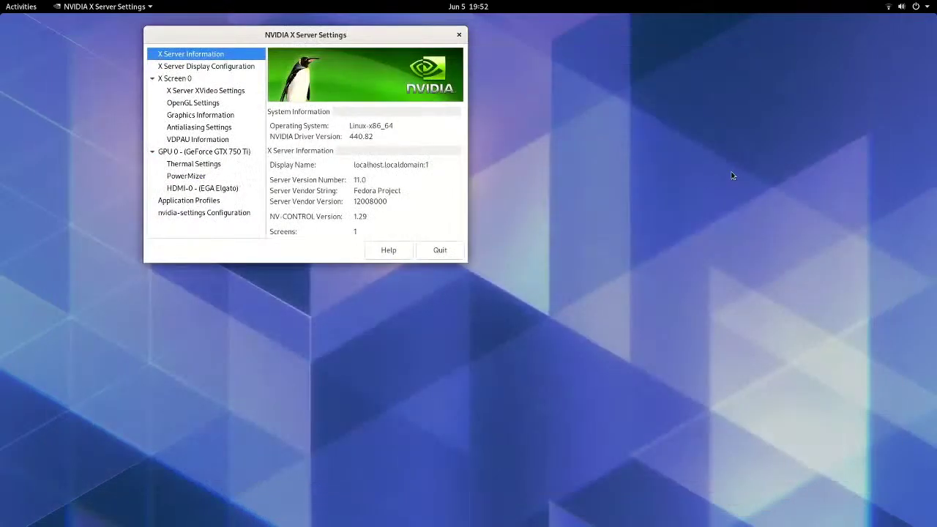
{"action": "left_click_drag", "start_coordinate": [366, 37], "coordinate": [818, 34]}
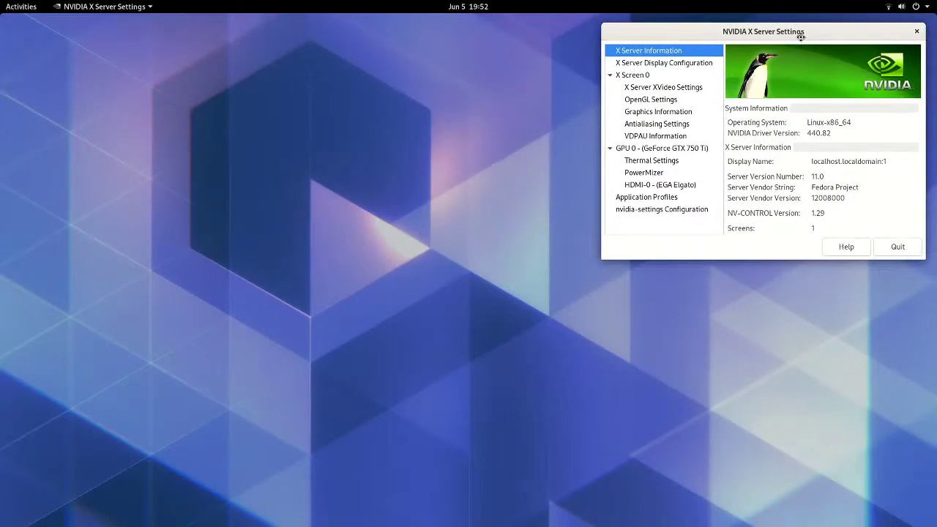
- Open the Software application, search it for "chaos" and install Total Chaos
{"action": "left_click", "coordinate": [8, 6]}
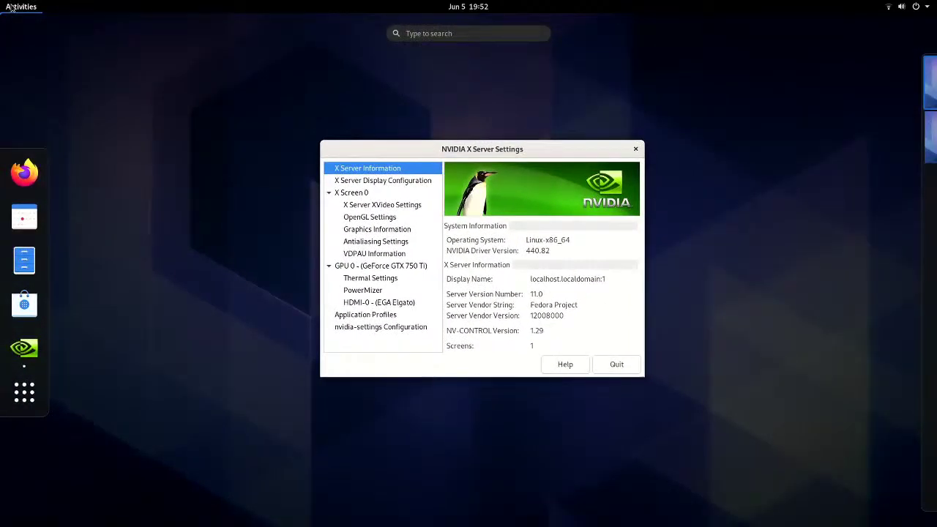
{"action": "left_click", "coordinate": [25, 303]}
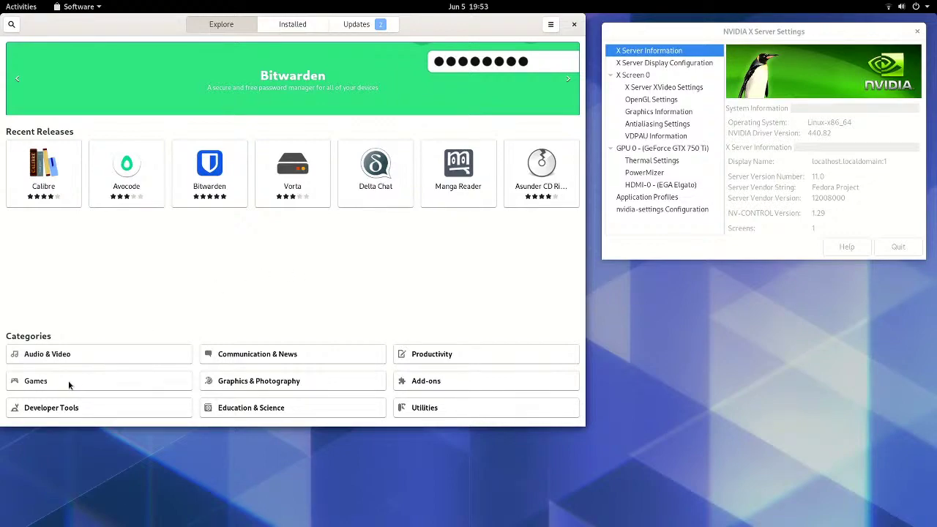
{"action": "left_click", "coordinate": [12, 24]}
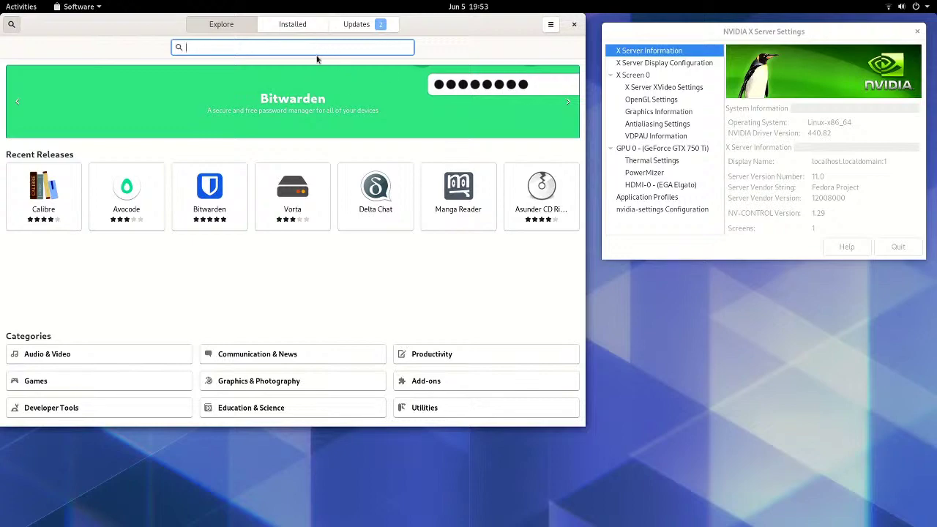
{"action": "type", "text": "chaos"}
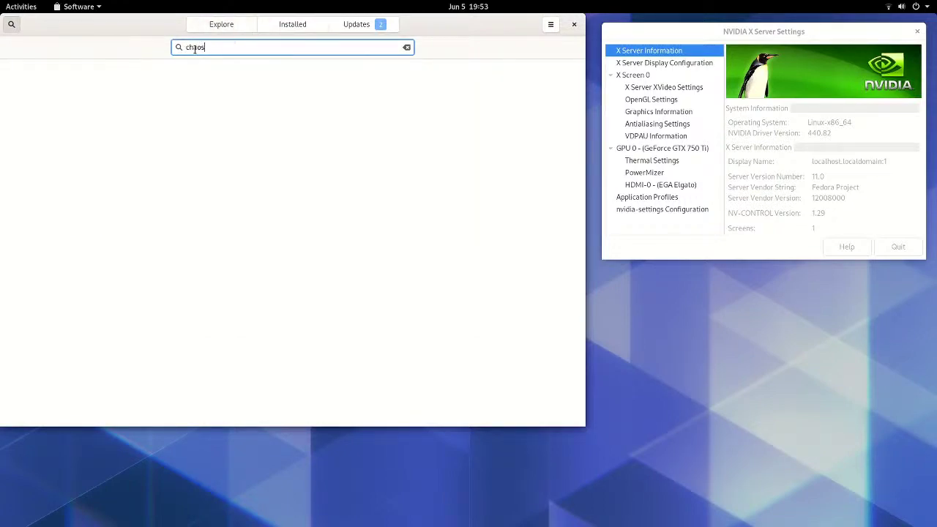
{"action": "left_click", "coordinate": [186, 88]}
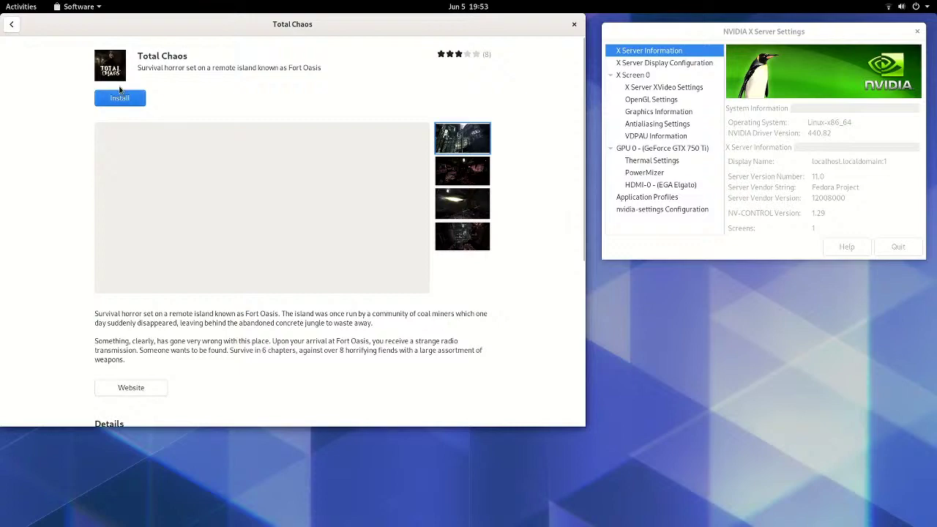
{"action": "left_click", "coordinate": [122, 99]}
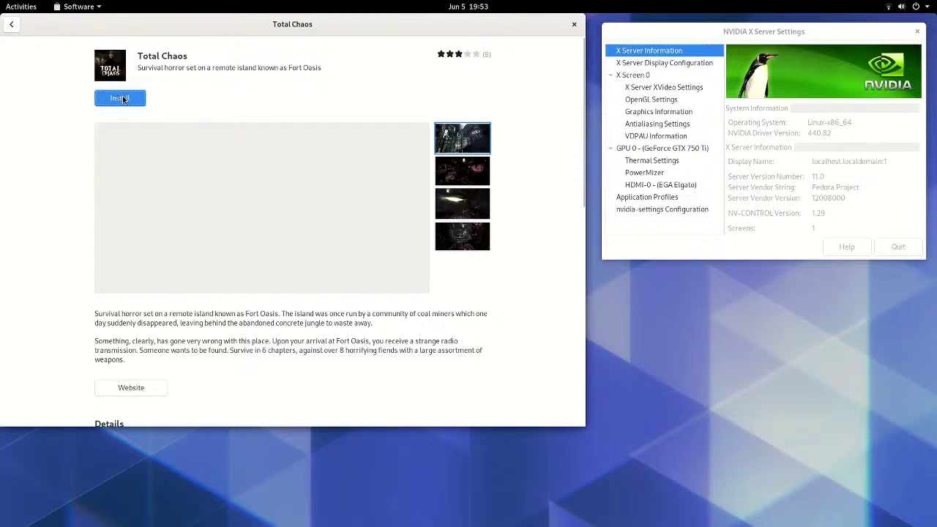
- Search the software catalogue for "srb2" and install Sonic Robo Blast 2
{"action": "left_click", "coordinate": [13, 25]}
{"action": "double_click", "coordinate": [265, 46]}
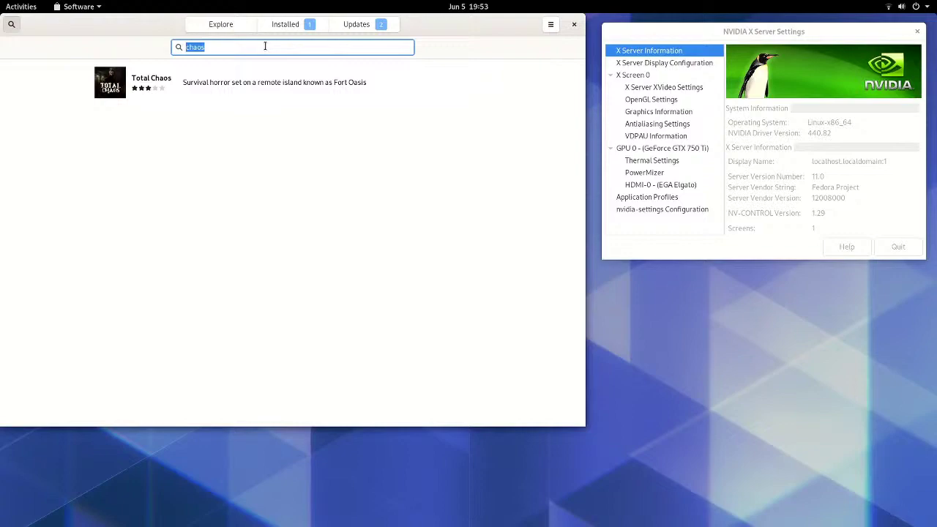
{"action": "type", "text": "srb2"}
{"action": "left_click", "coordinate": [204, 85]}
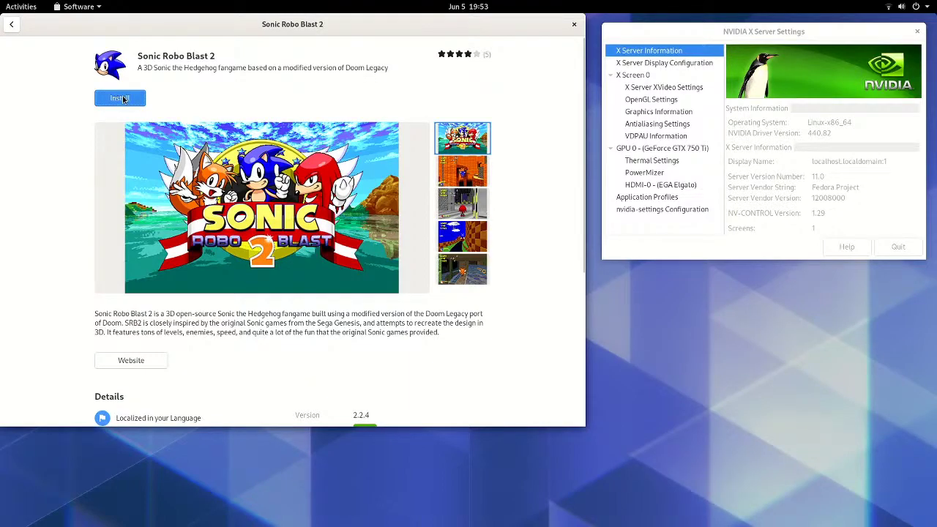
{"action": "left_click", "coordinate": [122, 99]}
- Open a Terminal with enlarged text and run "which htop" to locate the htop program
{"action": "left_click", "coordinate": [22, 8]}
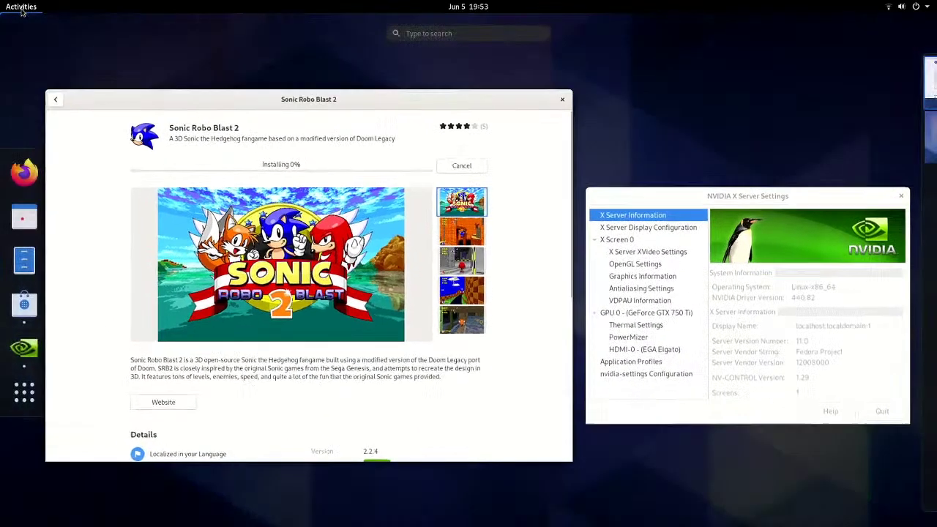
{"action": "type", "text": "term"}
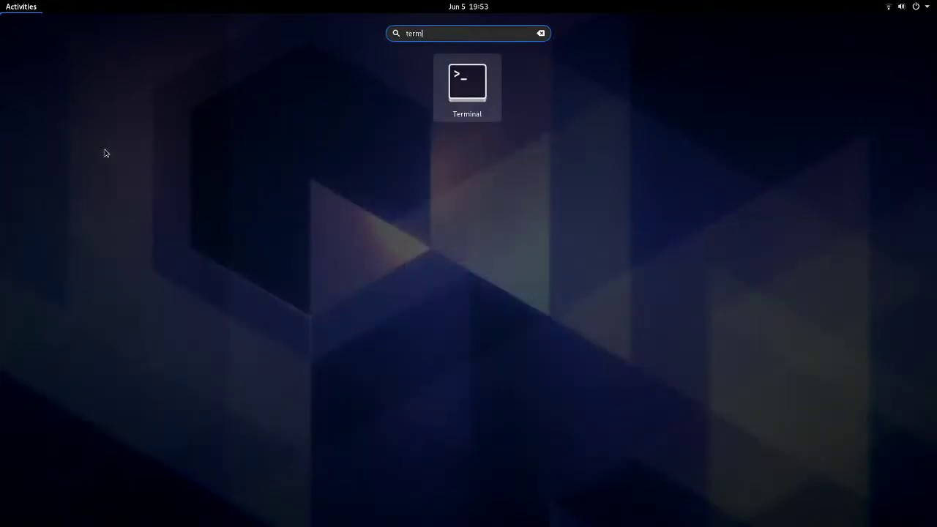
{"action": "key", "text": "Return"}
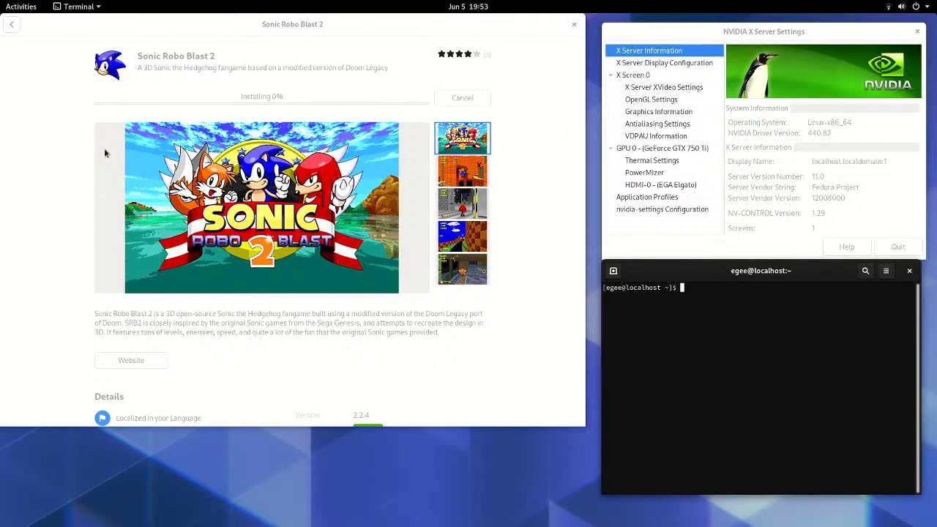
{"action": "key", "text": "ctrl+plus"}
{"action": "key", "text": "ctrl+plus"}
{"action": "key", "text": "ctrl+plus"}
{"action": "key", "text": "ctrl+plus"}
{"action": "key", "text": "ctrl+plus"}
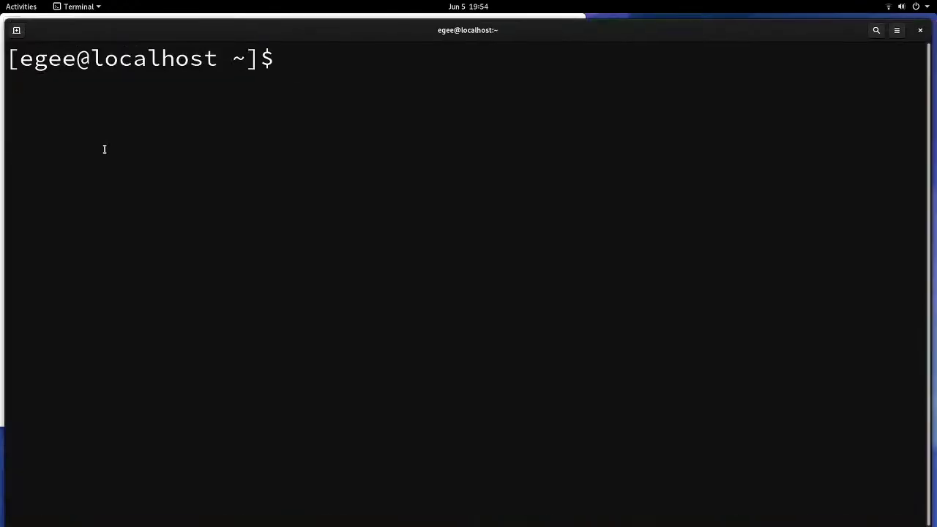
{"action": "key", "text": "ctrl+0"}
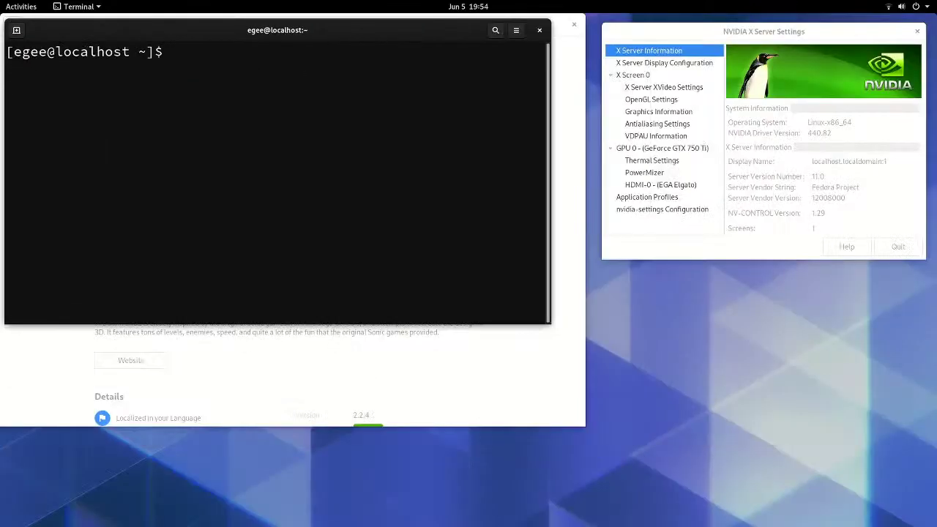
{"action": "type", "text": "which htop"}
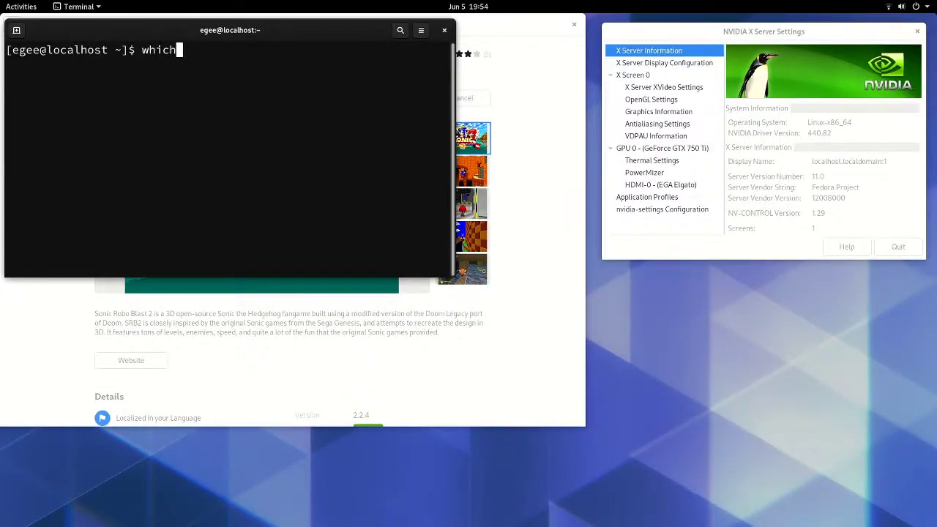
{"action": "key", "text": "Return"}
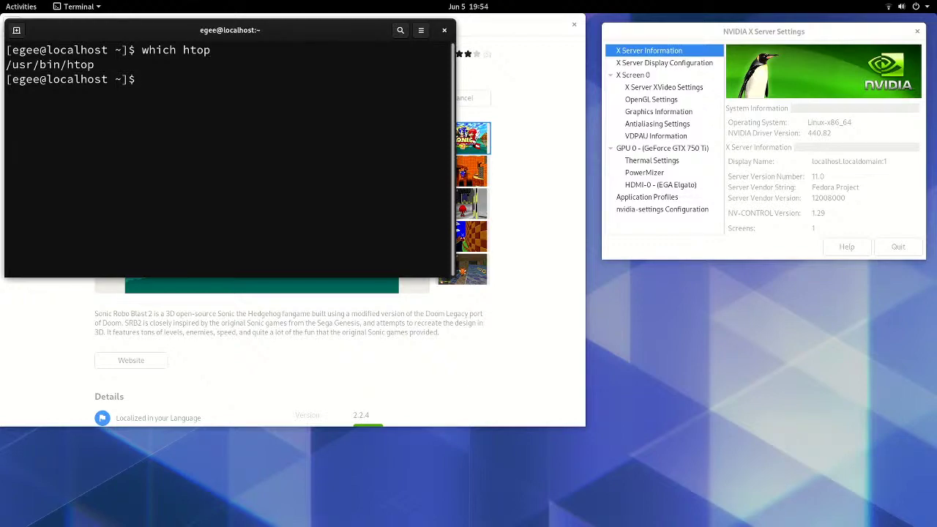
- Reduce the terminal's text size, clear the stray characters at the prompt and move the terminal away from the screen corner
{"action": "key", "text": "ctrl+minus"}
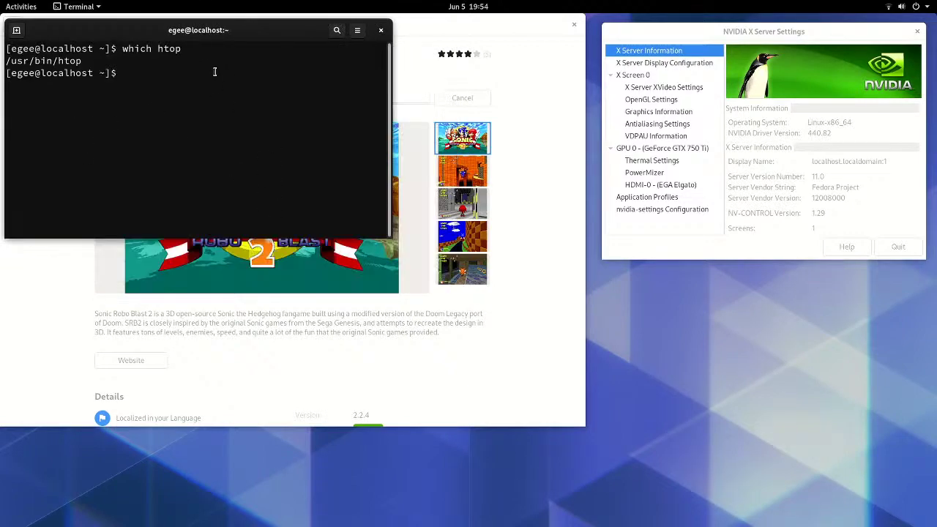
{"action": "key", "text": "ctrl+minus"}
{"action": "type", "text": "=="}
{"action": "key", "text": "ctrl+minus"}
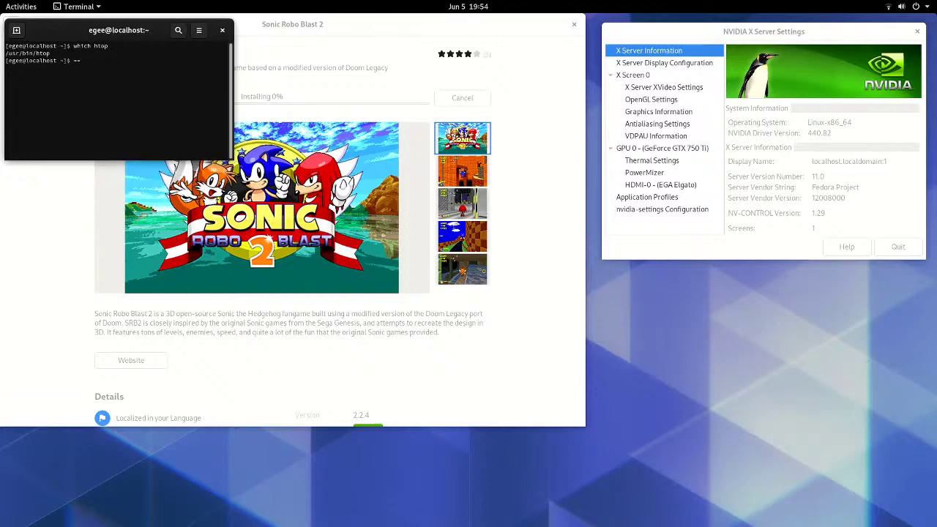
{"action": "key", "text": "ctrl+plus"}
{"action": "key", "text": "ctrl+plus"}
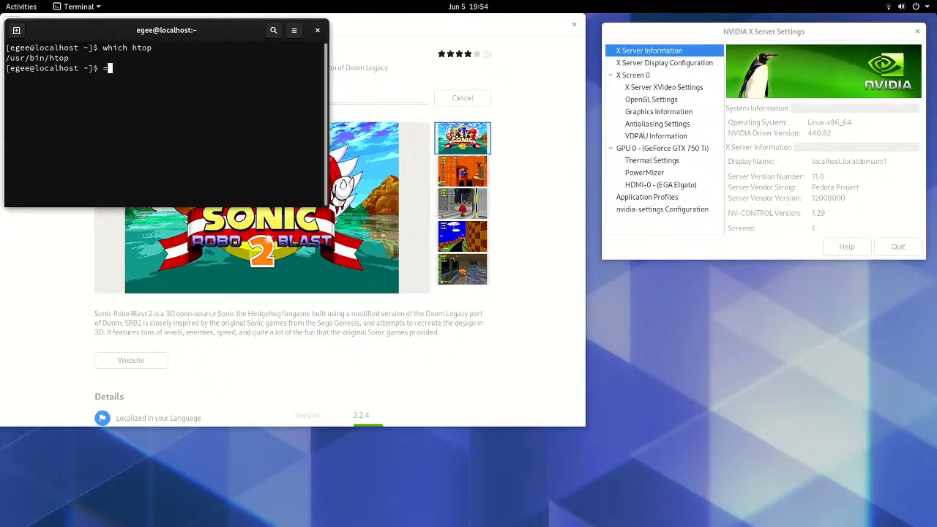
{"action": "key", "text": "BackSpace"}
{"action": "key", "text": "BackSpace"}
{"action": "mouse_move", "coordinate": [0, 0]}
{"action": "left_click", "coordinate": [204, 203]}
{"action": "left_click_drag", "start_coordinate": [117, 35], "coordinate": [259, 42]}
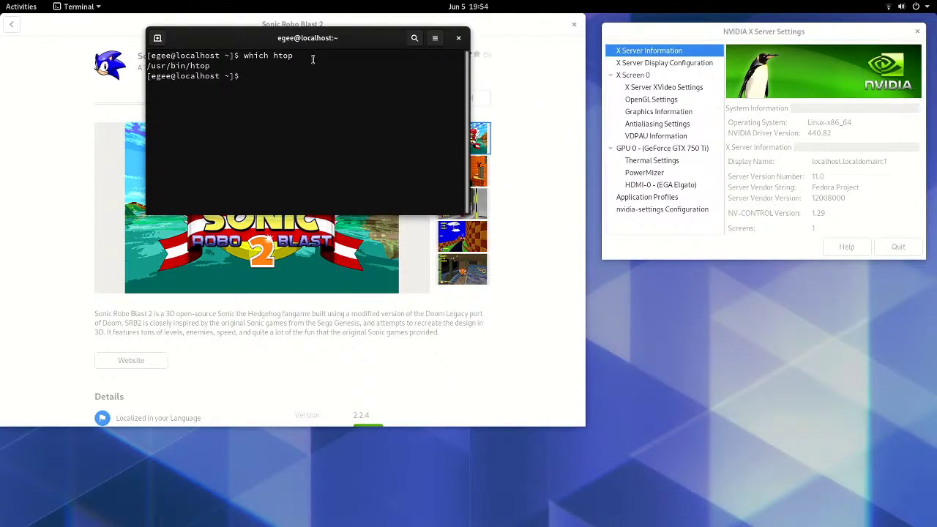
- Switch back to the Software application and return to the "srb2" search results
{"action": "left_click", "coordinate": [31, 80]}
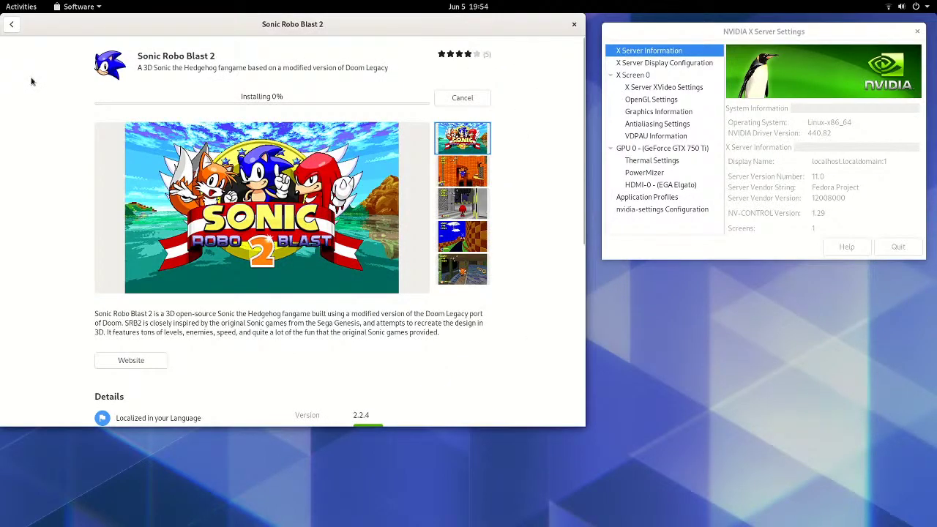
{"action": "left_click", "coordinate": [12, 24]}
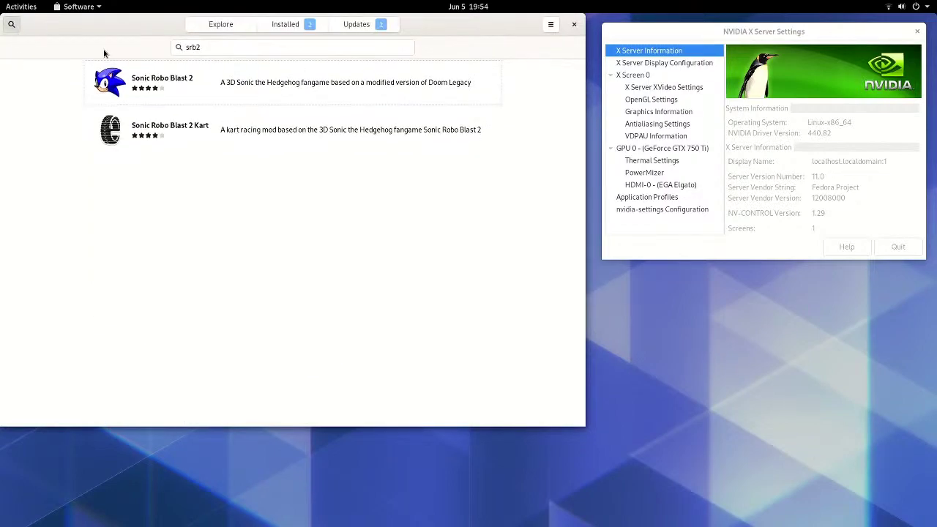
- Open Total Chaos from the list of installed applications in Software and cancel its installation
{"action": "left_click", "coordinate": [379, 28]}
{"action": "left_click", "coordinate": [303, 26]}
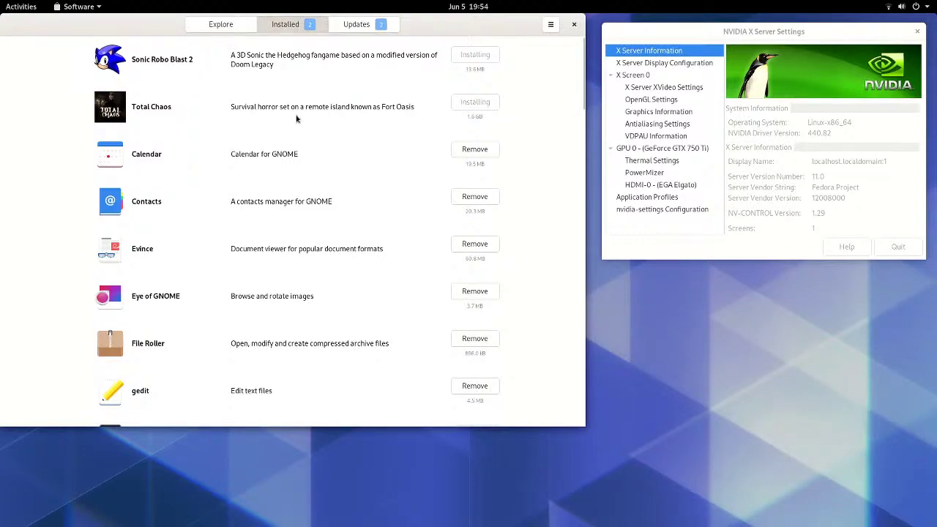
{"action": "left_click", "coordinate": [257, 110]}
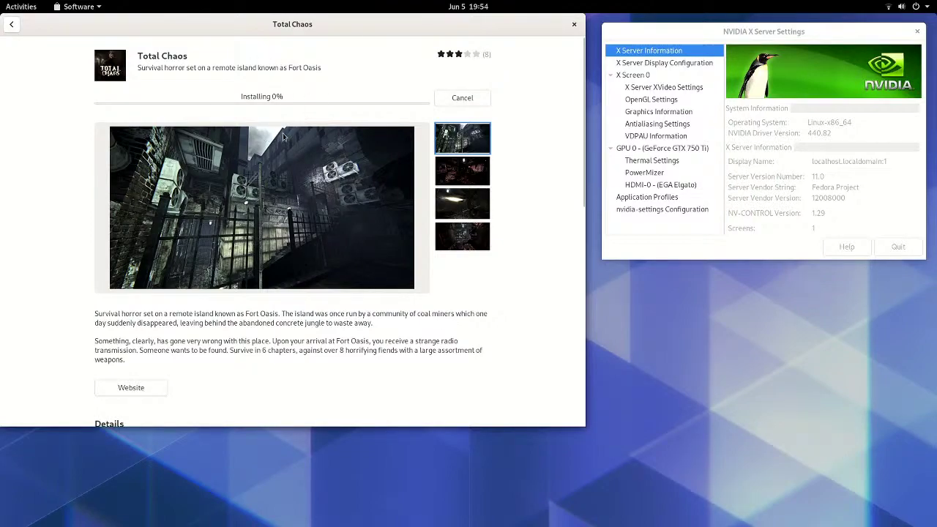
{"action": "key", "text": "super"}
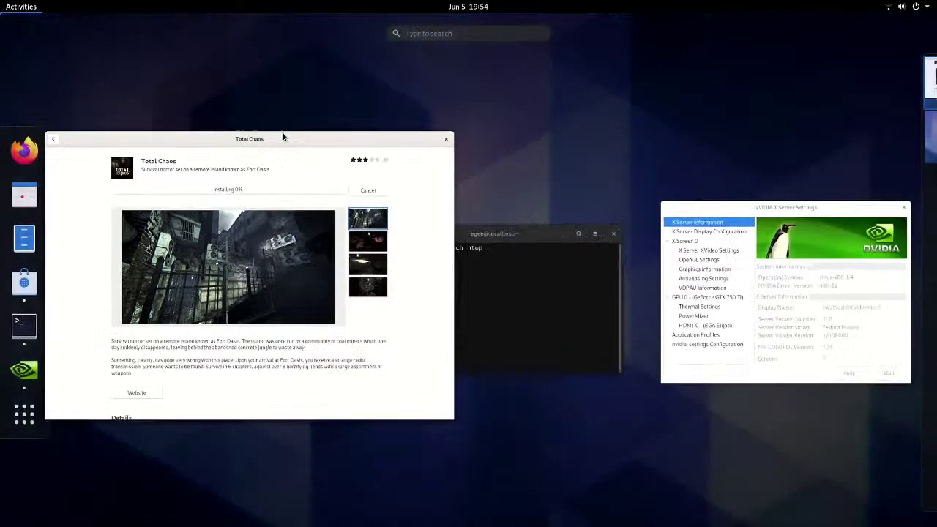
{"action": "left_click", "coordinate": [289, 270]}
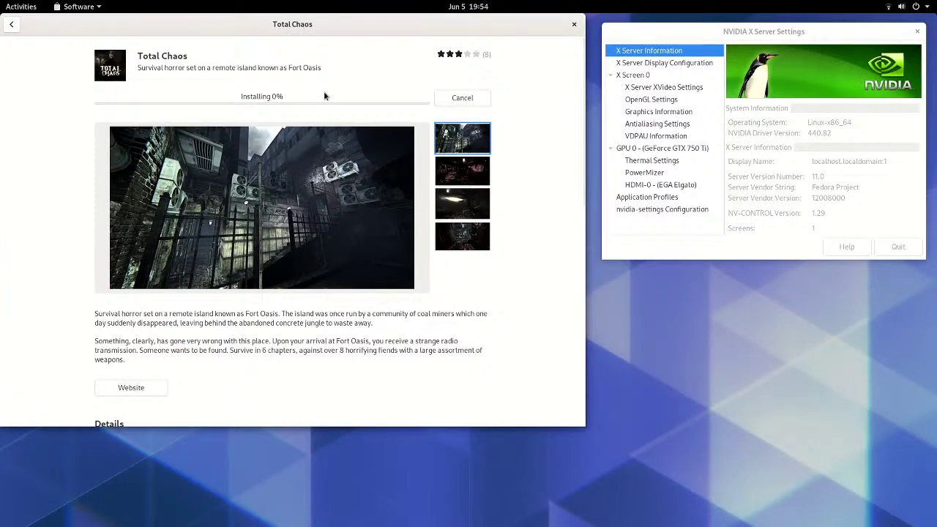
{"action": "left_click", "coordinate": [444, 98]}
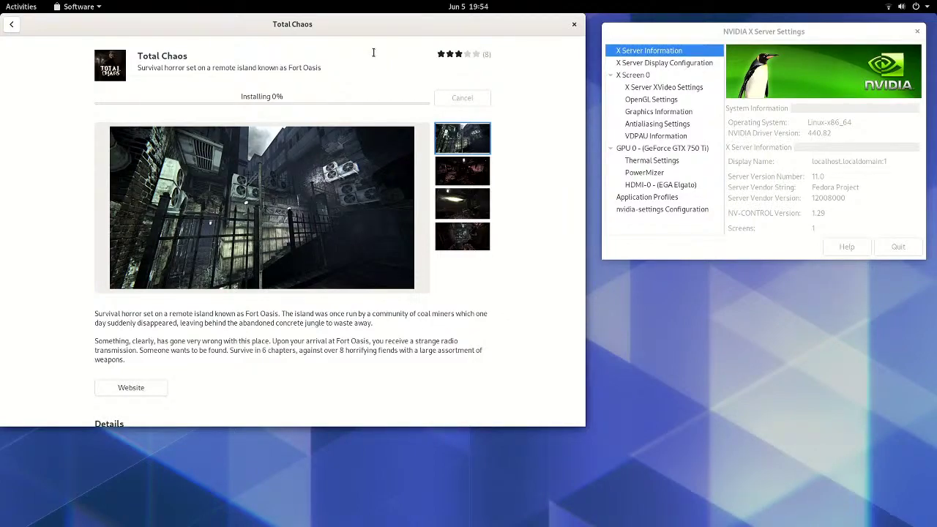
- Switch to the Terminal and list the available commands that begin with "os"
{"action": "left_click", "coordinate": [22, 5]}
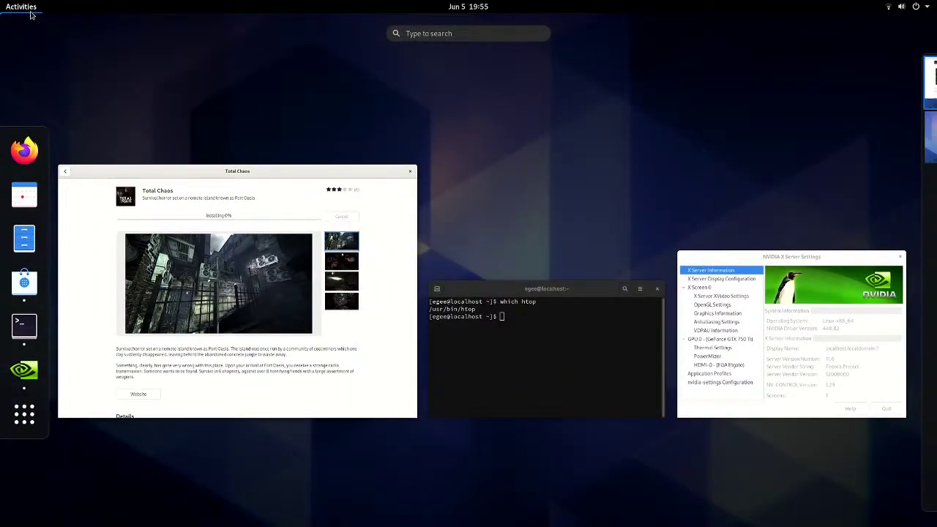
{"action": "left_click", "coordinate": [589, 356]}
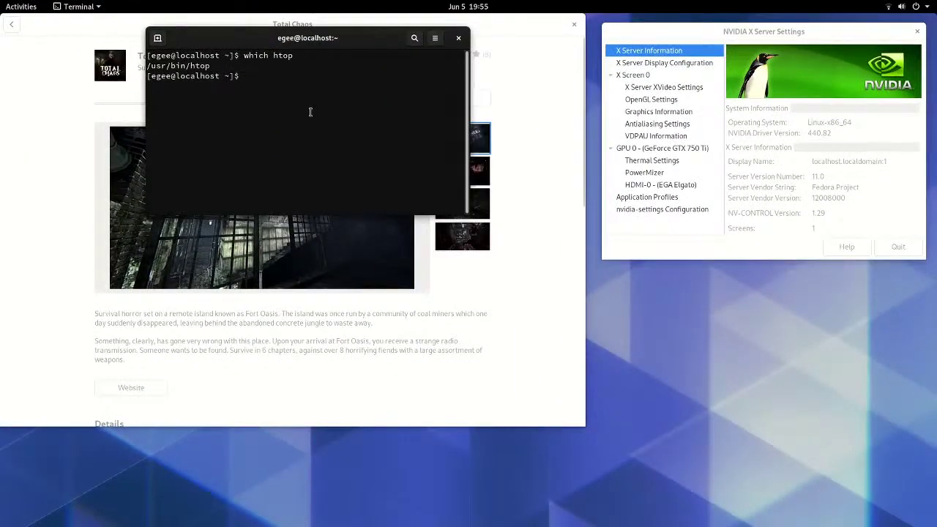
{"action": "type", "text": "os"}
{"action": "key", "text": "Tab"}
{"action": "key", "text": "Tab"}
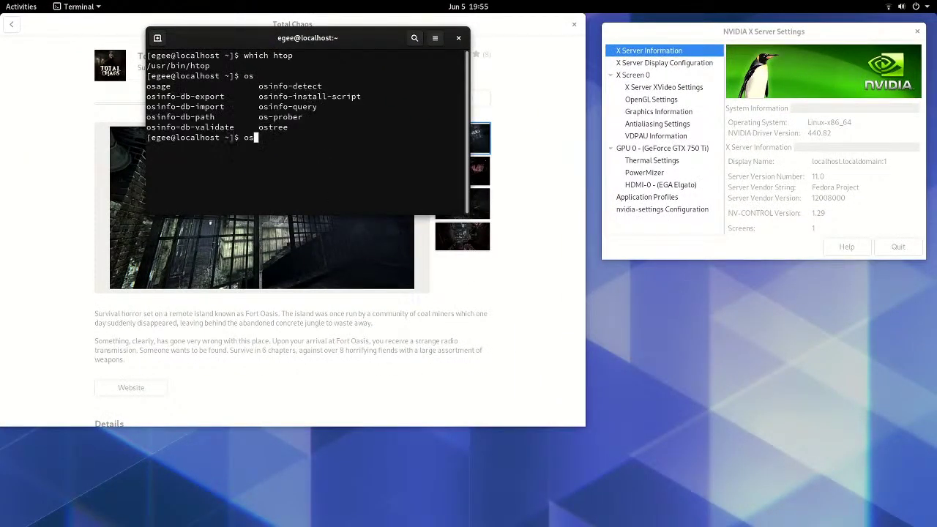
- Clear the prompt and run "rpm-ostree install snapd" to install the snapd package
{"action": "key", "text": "BackSpace"}
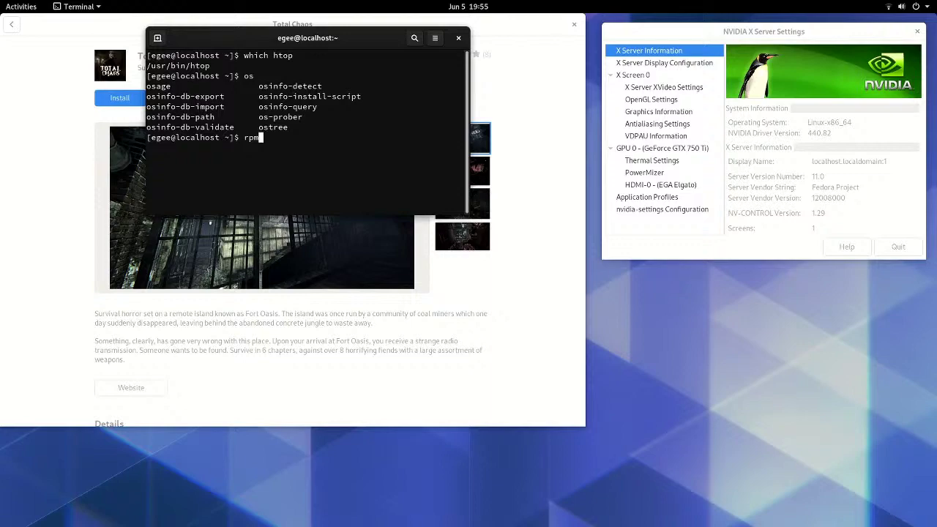
{"action": "type", "text": "-"}
{"action": "key", "text": "Tab"}
{"action": "type", "text": "inst"}
{"action": "key", "text": "BackSpace"}
{"action": "key", "text": "BackSpace"}
{"action": "key", "text": "BackSpace"}
{"action": "key", "text": "BackSpace"}
{"action": "type", "text": "install snapd"}
{"action": "key", "text": "Return"}
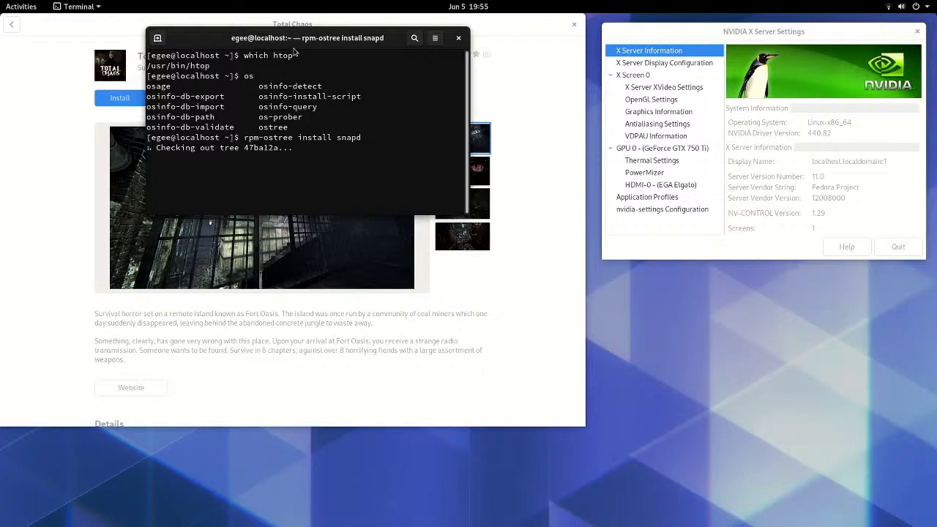
- Move the Terminal off the Total Chaos page, return Software to its installed list and widen the Terminal to about 128 columns
{"action": "left_click_drag", "start_coordinate": [295, 39], "coordinate": [702, 68]}
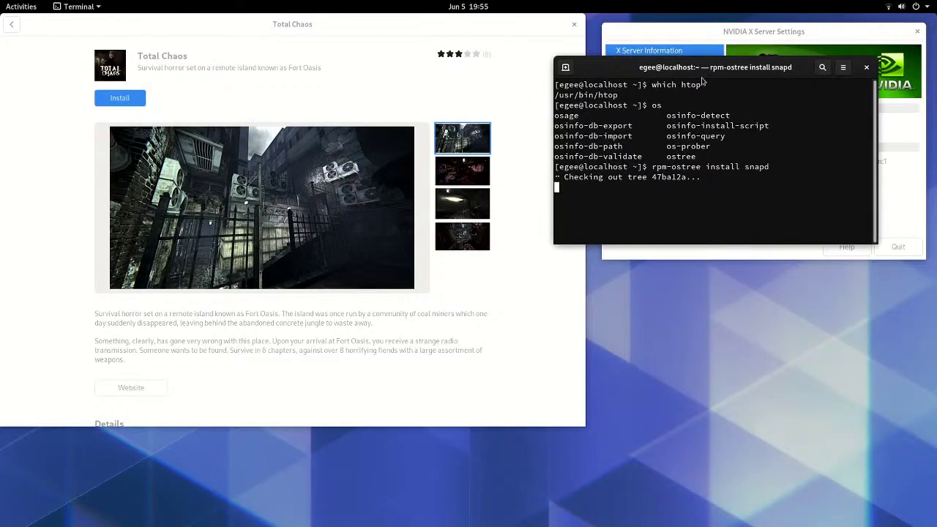
{"action": "left_click", "coordinate": [13, 27]}
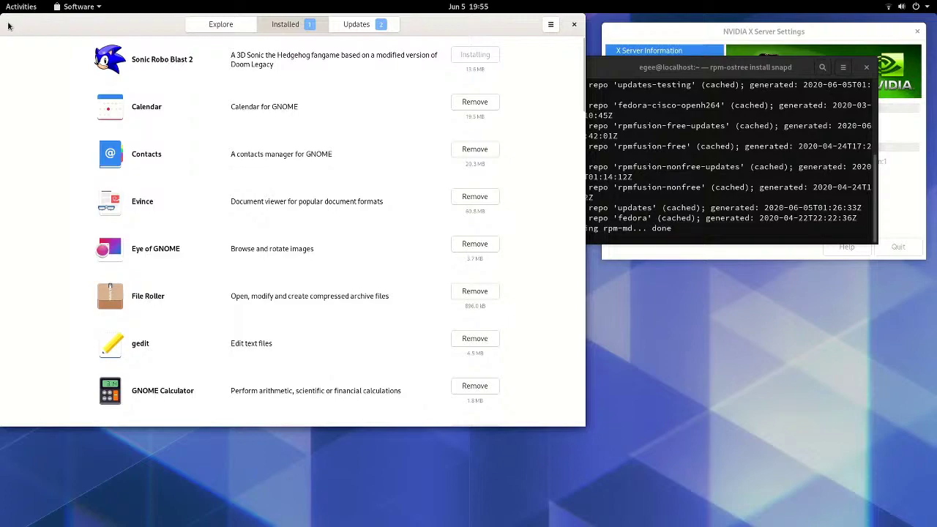
{"action": "left_click", "coordinate": [605, 170]}
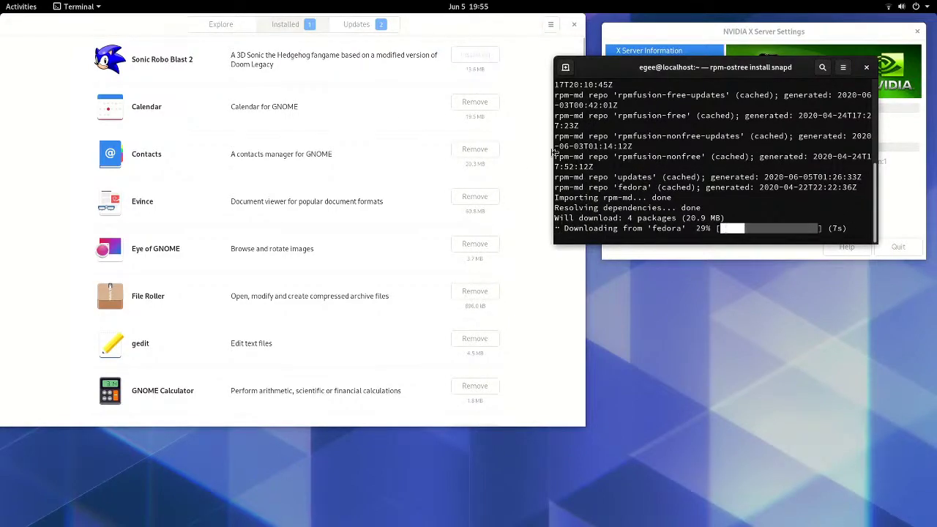
{"action": "left_click_drag", "start_coordinate": [554, 151], "coordinate": [241, 149]}
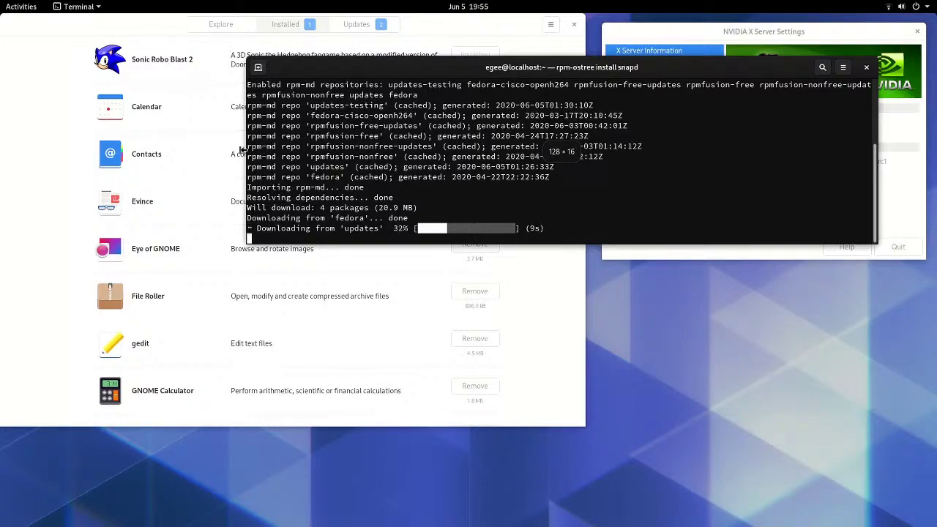
{"action": "left_click_drag", "start_coordinate": [241, 149], "coordinate": [255, 150]}
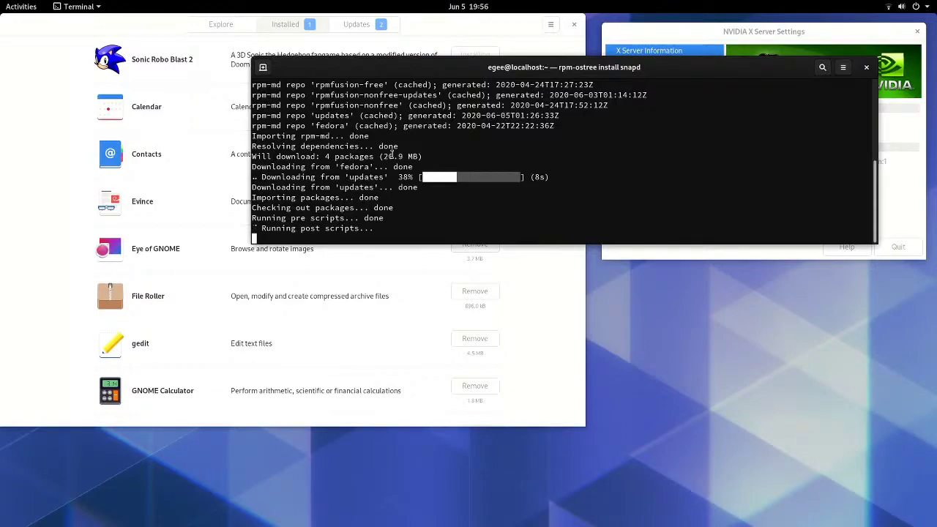
- Open Firefox, shrink its window to part of the screen and place the Terminal in front of it
{"action": "left_click", "coordinate": [18, 6]}
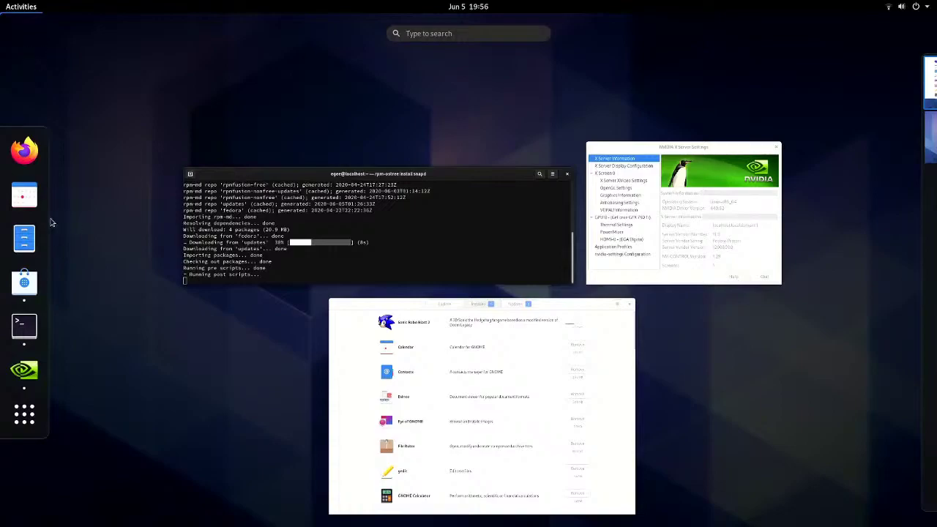
{"action": "left_click", "coordinate": [24, 150]}
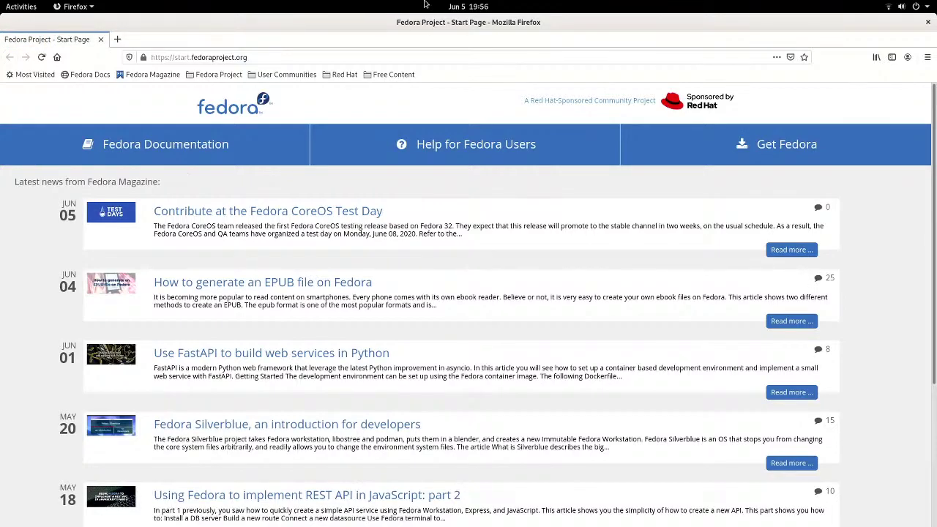
{"action": "left_click_drag", "start_coordinate": [441, 23], "coordinate": [297, 23]}
{"action": "left_click_drag", "start_coordinate": [681, 66], "coordinate": [694, 125]}
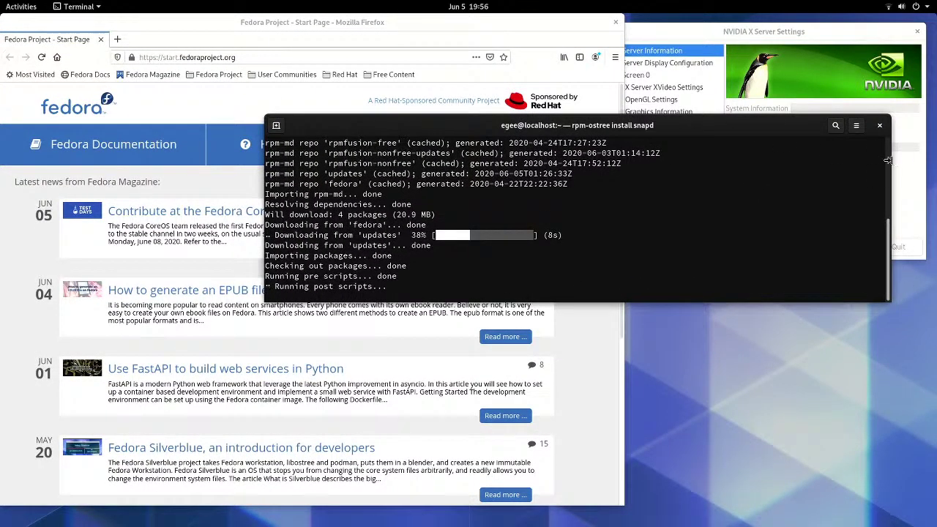
{"action": "left_click", "coordinate": [254, 61]}
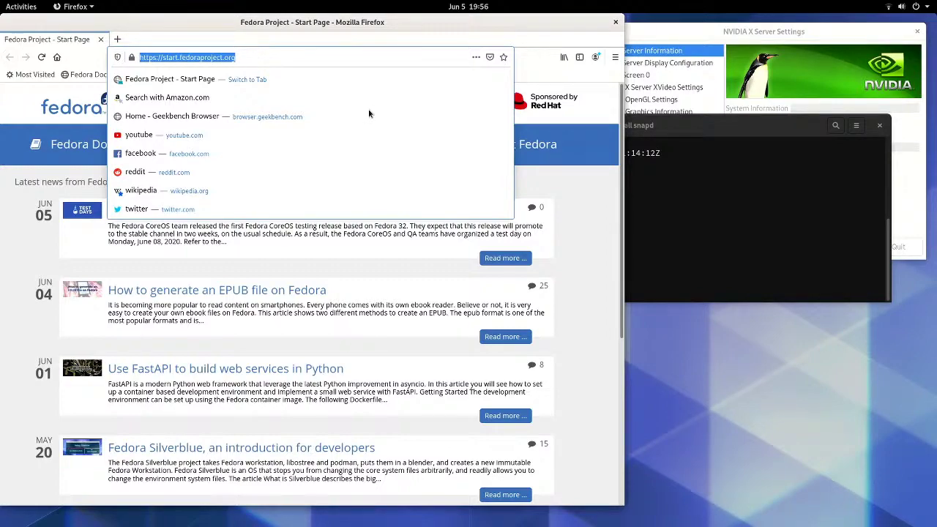
{"action": "left_click", "coordinate": [695, 132]}
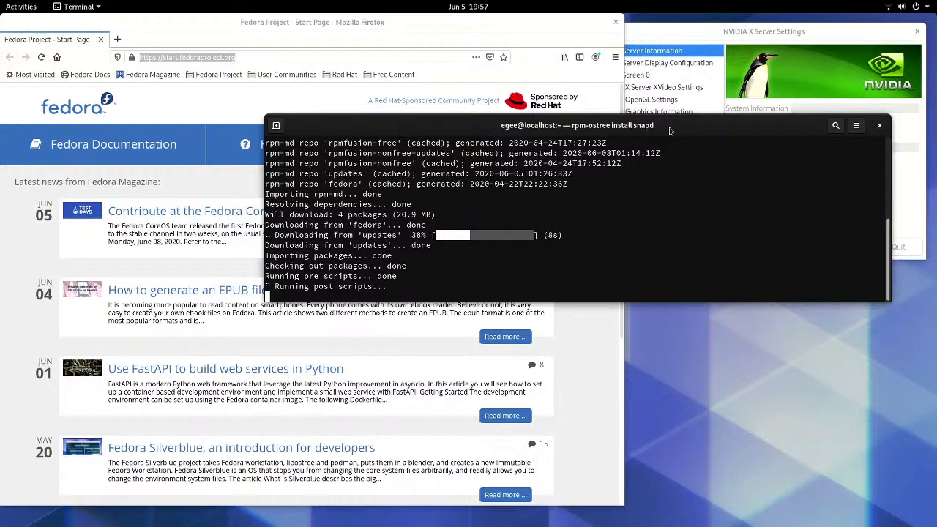
- Open the Bluetooth settings and pair the Wireless Controller
{"action": "left_click", "coordinate": [907, 6]}
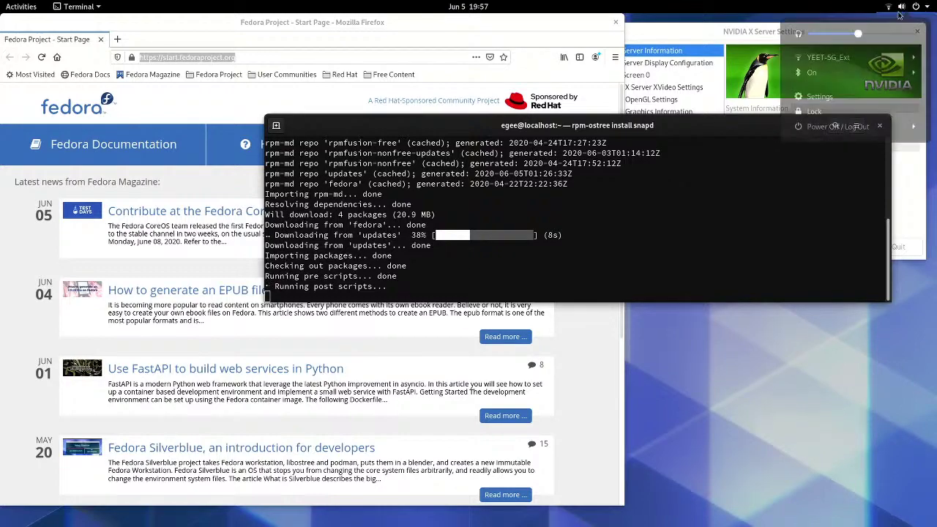
{"action": "left_click", "coordinate": [833, 76]}
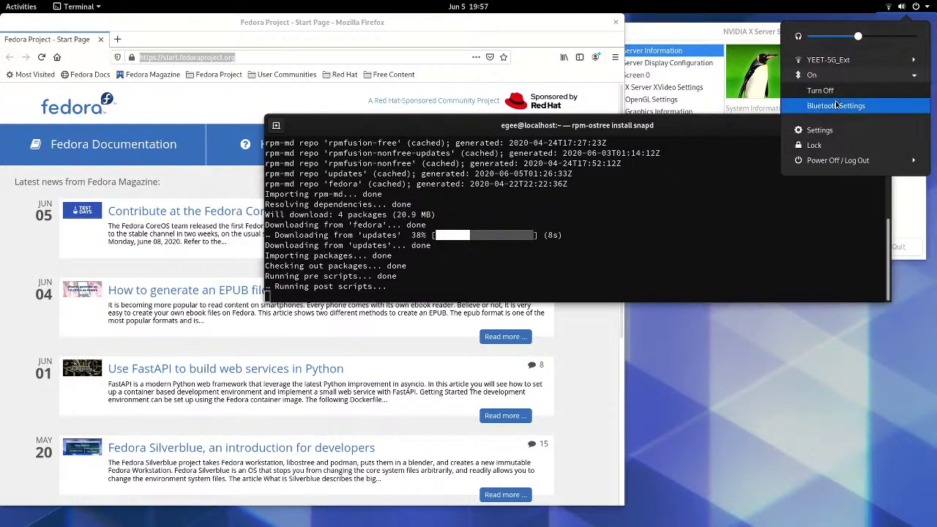
{"action": "left_click", "coordinate": [827, 103]}
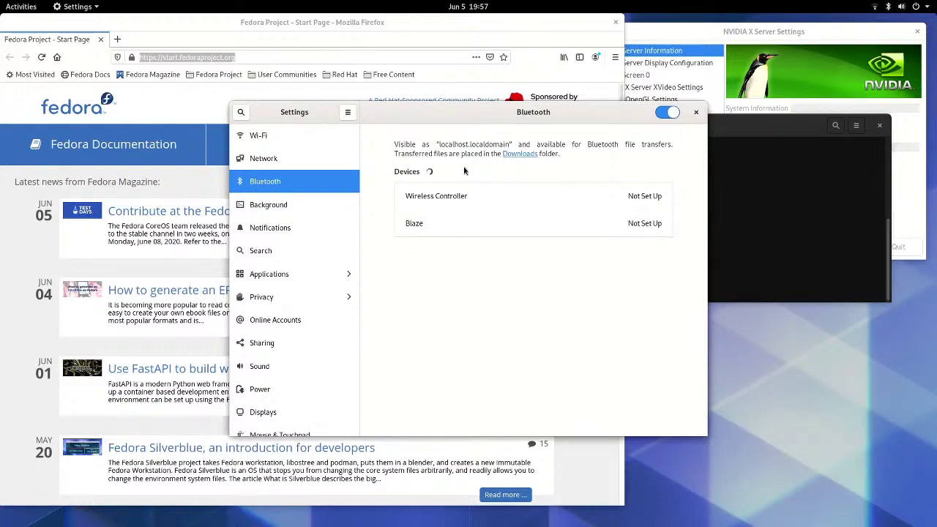
{"action": "left_click", "coordinate": [483, 196]}
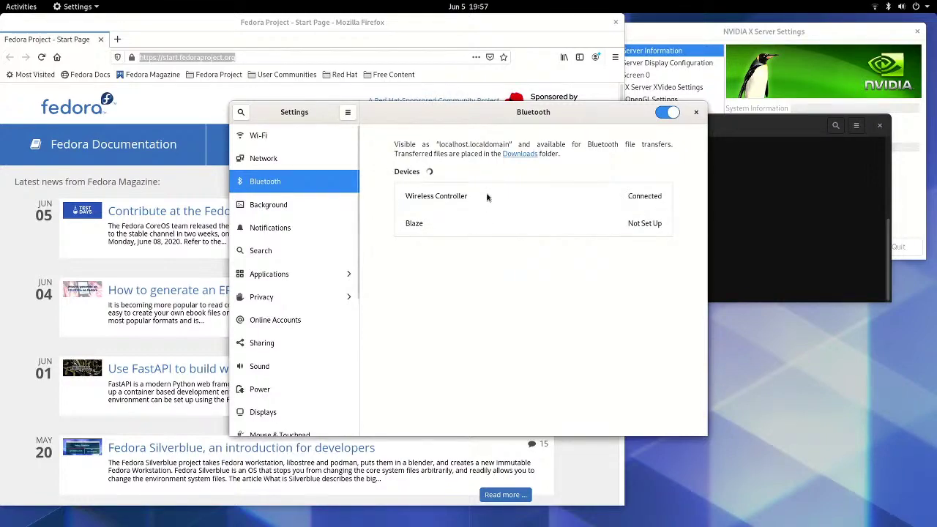
- Examine the Wireless Controller's connection and pairing details, closing them after each check
{"action": "left_click", "coordinate": [486, 195]}
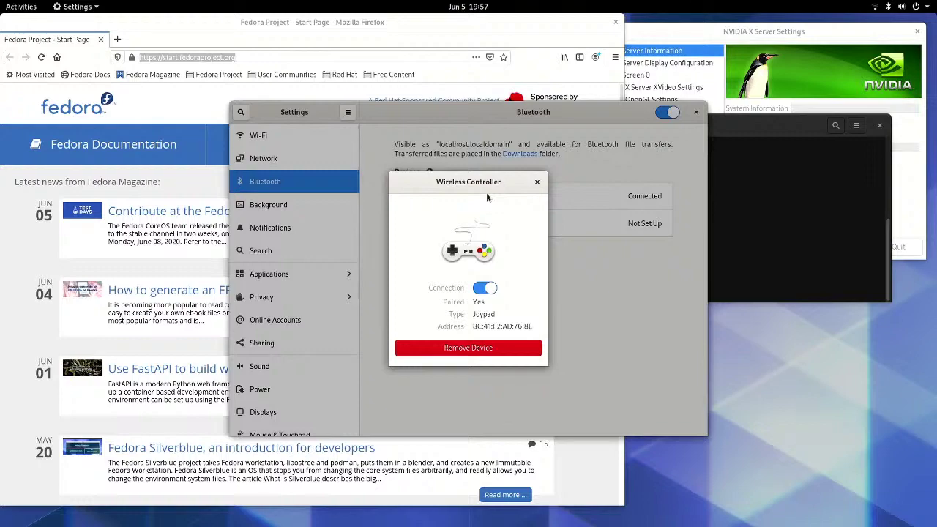
{"action": "left_click", "coordinate": [536, 182]}
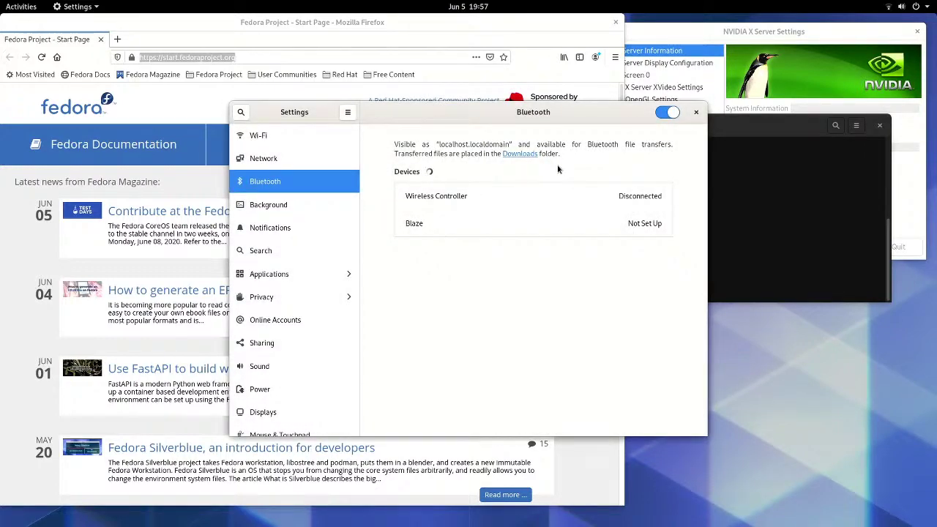
{"action": "left_click", "coordinate": [518, 199]}
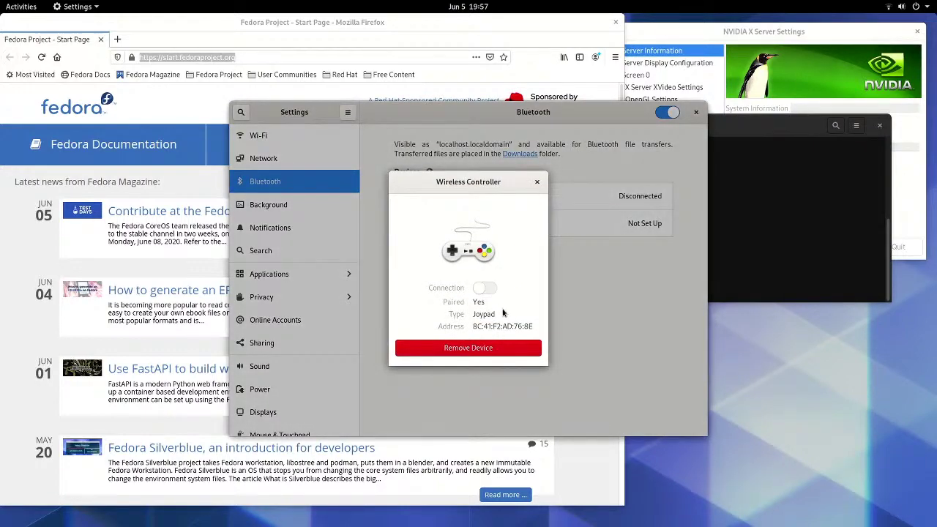
{"action": "left_click", "coordinate": [537, 181]}
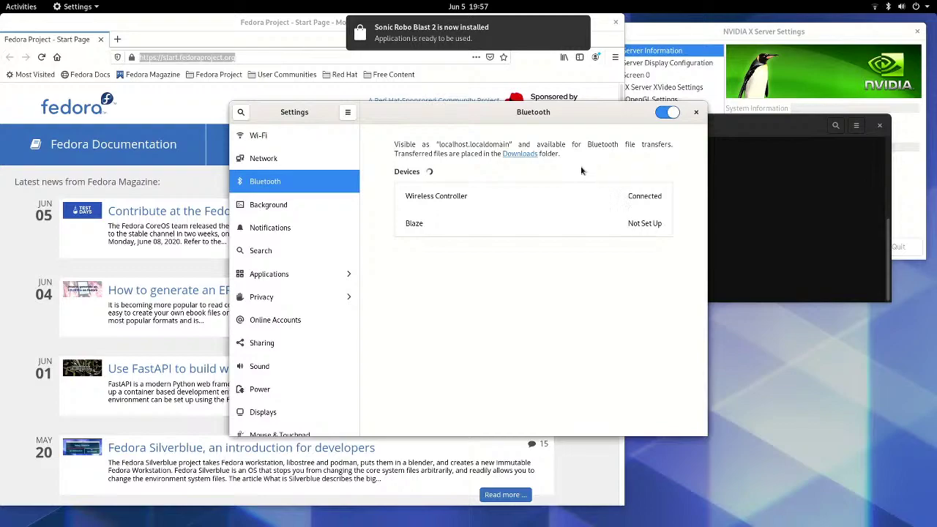
- Switch to Software and search the catalogue for "chaos"
{"action": "mouse_move", "coordinate": [461, 41]}
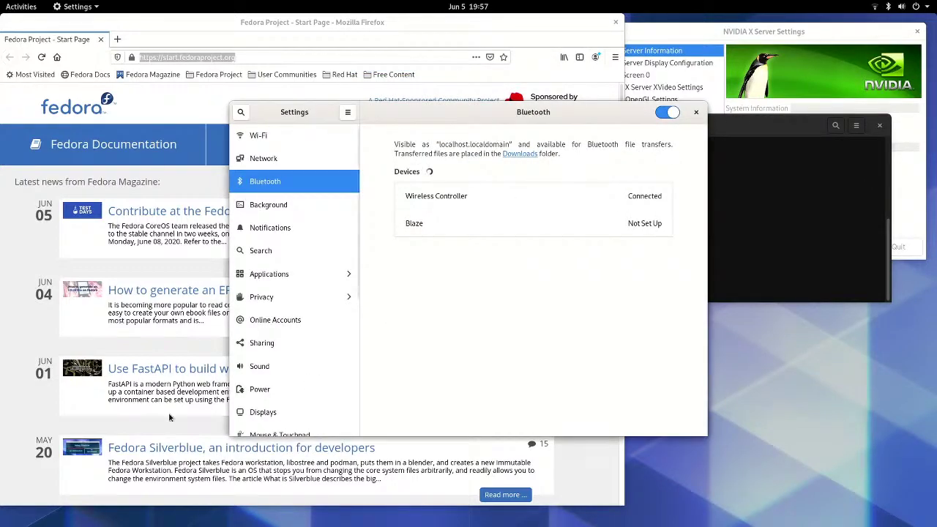
{"action": "mouse_move", "coordinate": [0, 0]}
{"action": "left_click", "coordinate": [203, 369]}
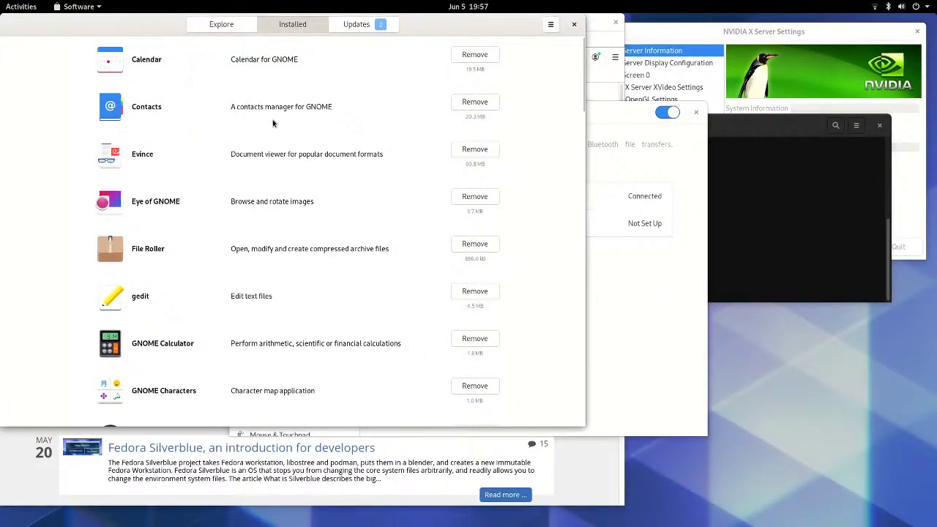
{"action": "left_click", "coordinate": [229, 27]}
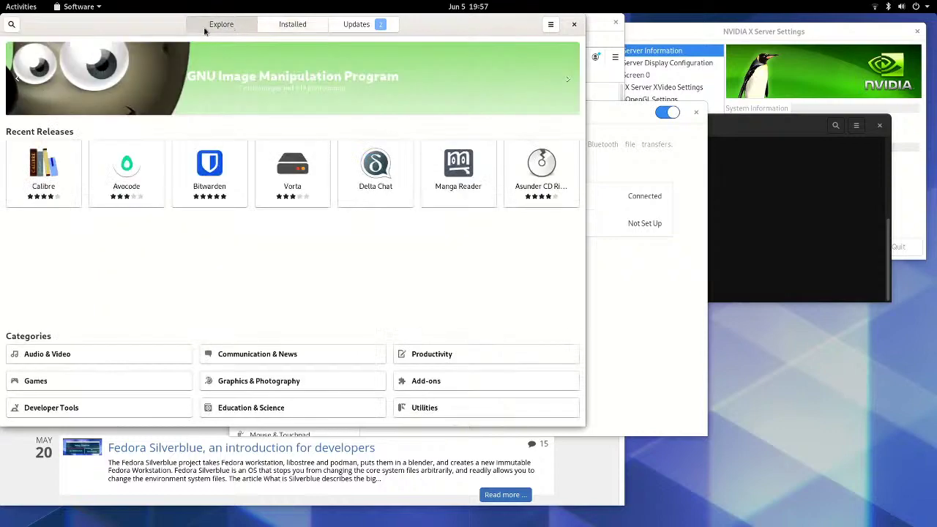
{"action": "left_click", "coordinate": [11, 25]}
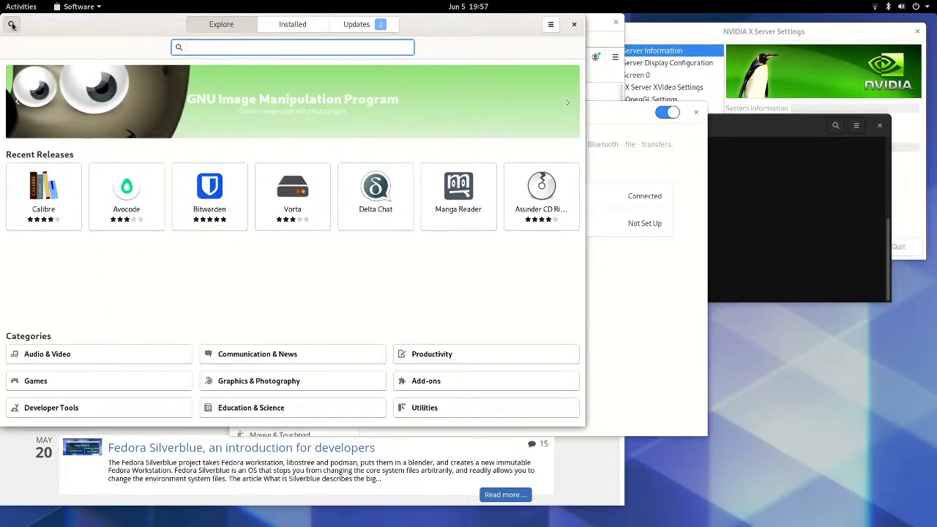
{"action": "type", "text": "chaos"}
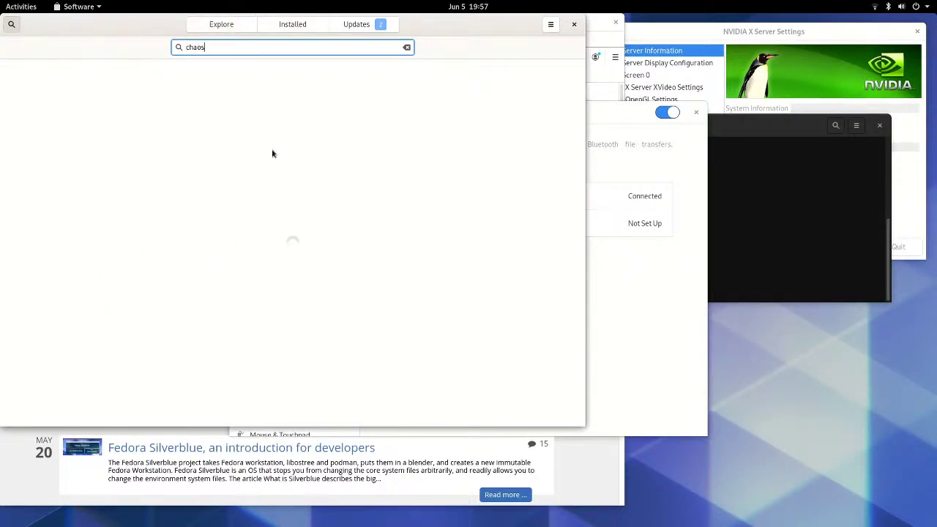
- Bring the Terminal to the front and resize it to about 122 columns by 19 rows
{"action": "left_click", "coordinate": [736, 171]}
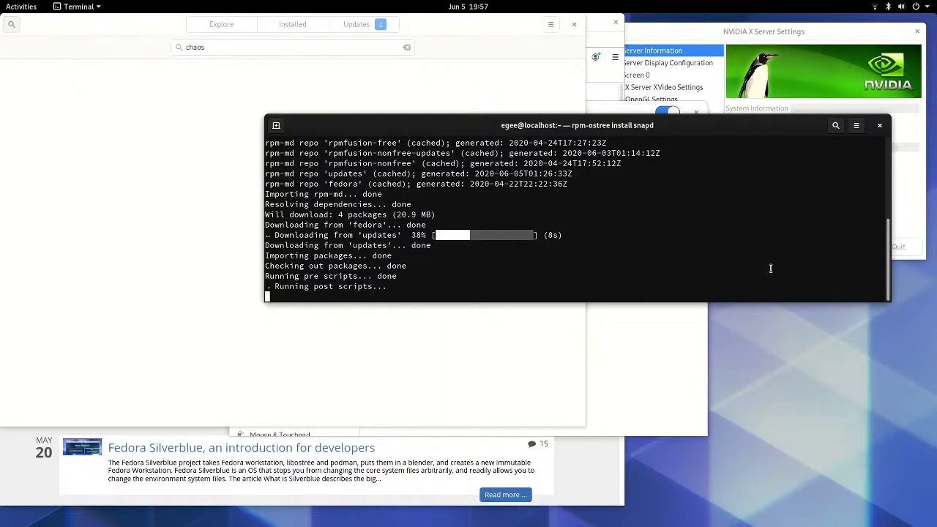
{"action": "left_click_drag", "start_coordinate": [890, 301], "coordinate": [866, 333]}
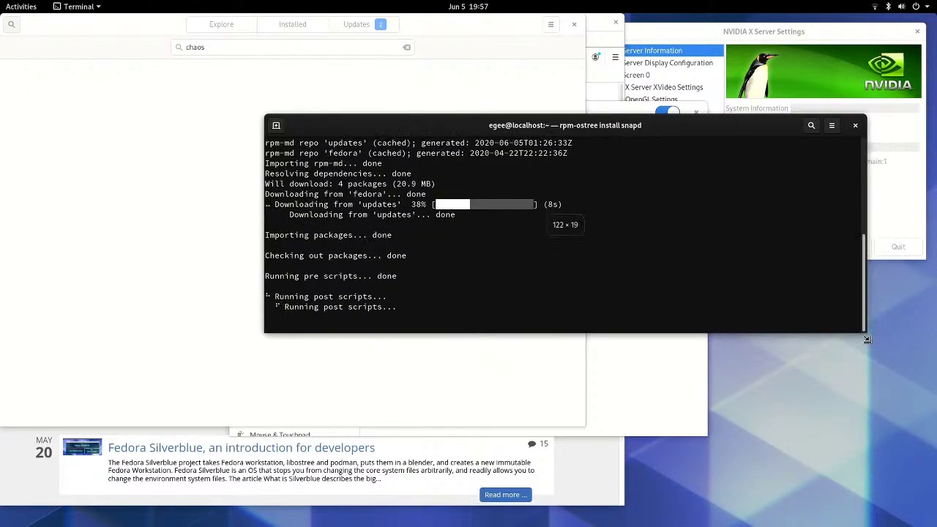
- Widen the Terminal window and install Total Chaos from the Software search results
{"action": "left_click_drag", "start_coordinate": [867, 195], "coordinate": [931, 193]}
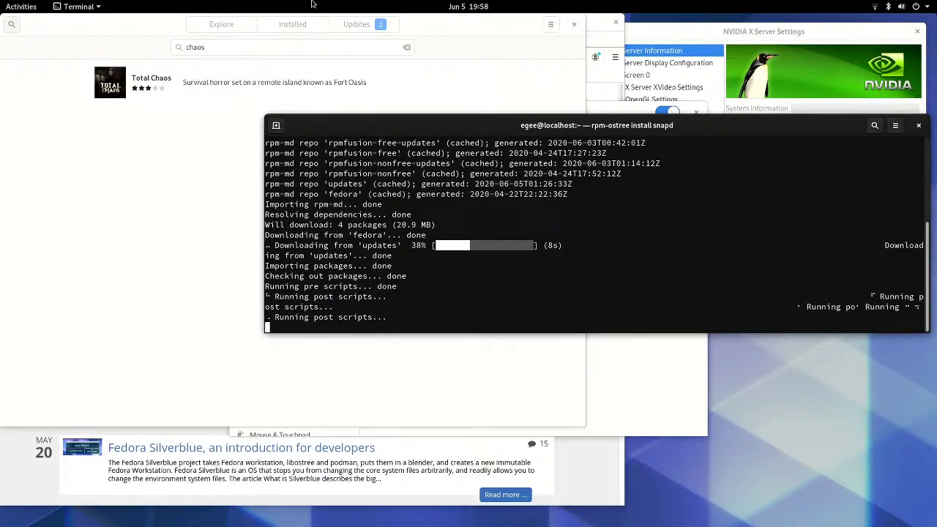
{"action": "left_click", "coordinate": [286, 82]}
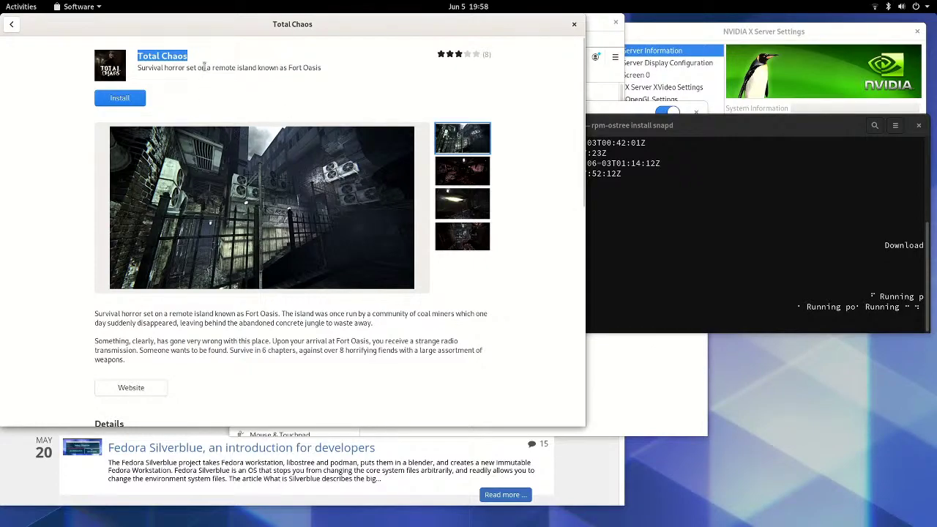
{"action": "left_click", "coordinate": [115, 100]}
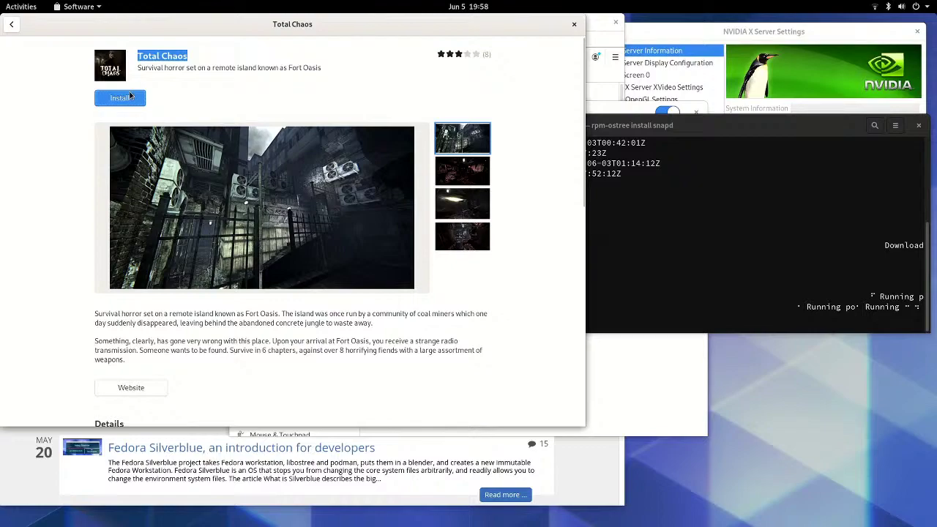
{"action": "left_click", "coordinate": [130, 96]}
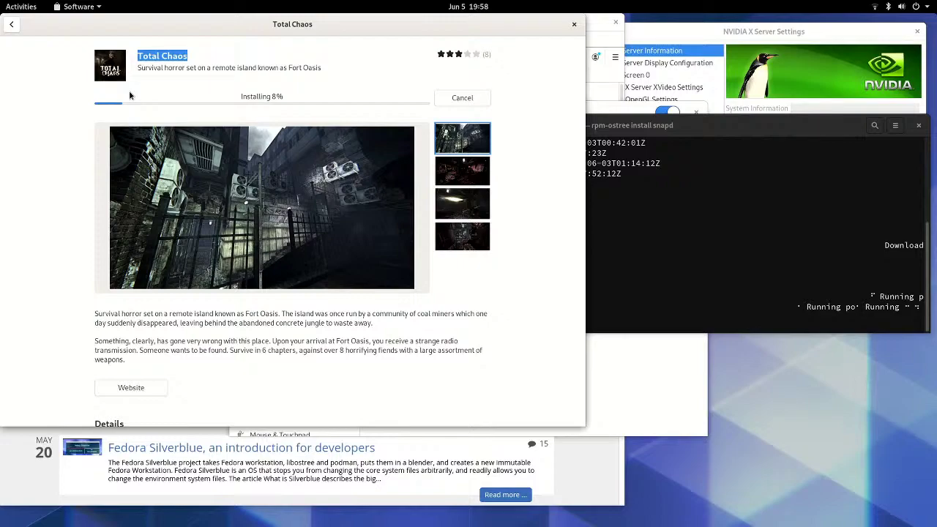
- Minimise the Software and Firefox windows and move the Terminal to the middle of the desktop
{"action": "right_click", "coordinate": [348, 16]}
{"action": "left_click", "coordinate": [356, 38]}
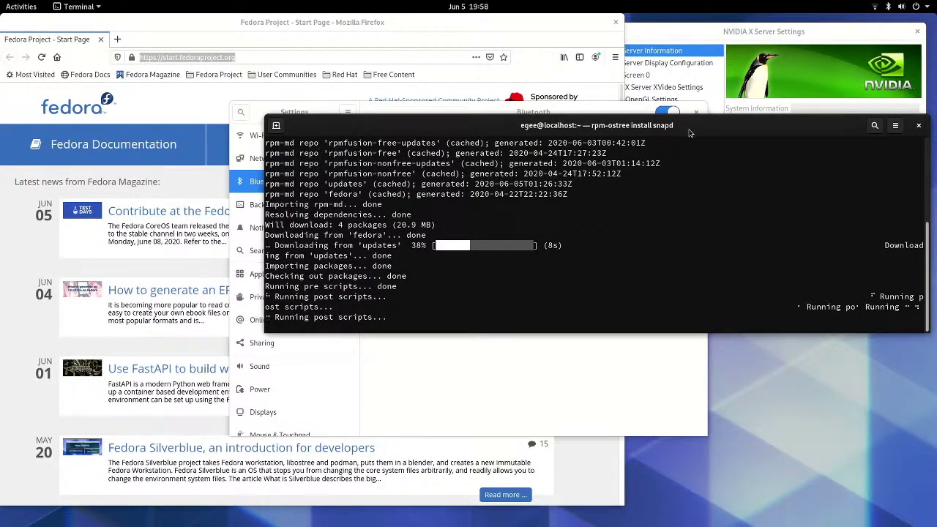
{"action": "left_click_drag", "start_coordinate": [691, 134], "coordinate": [605, 126]}
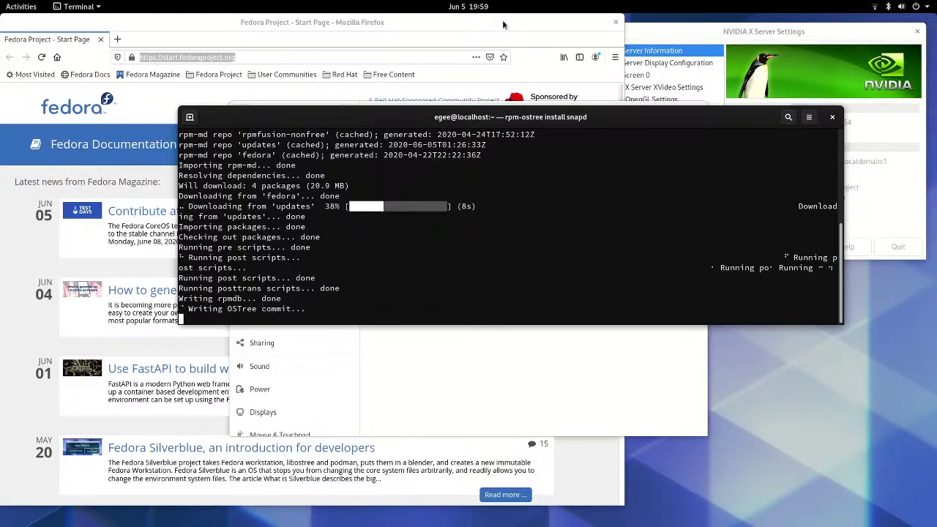
{"action": "right_click", "coordinate": [502, 24]}
{"action": "left_click", "coordinate": [511, 41]}
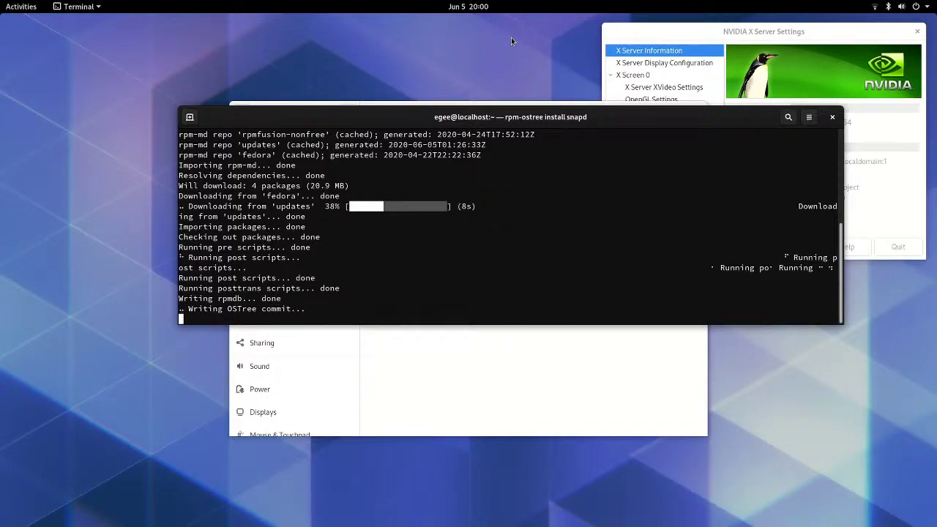
- Try to launch Maps from the full list of installed applications
{"action": "key", "text": "super"}
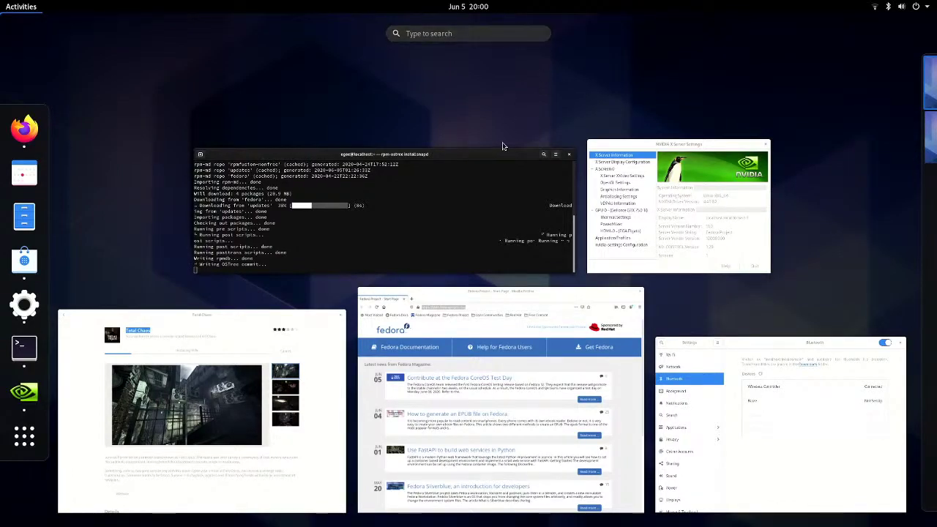
{"action": "left_click", "coordinate": [24, 436]}
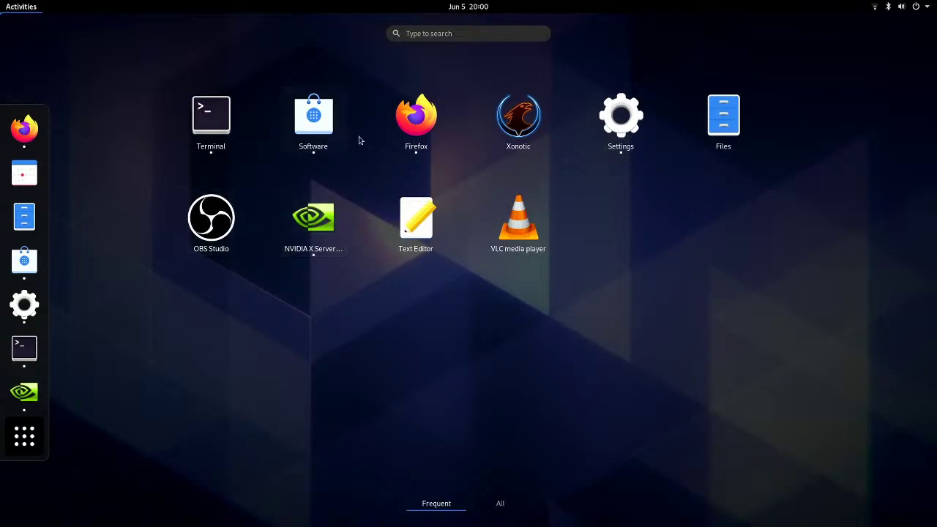
{"action": "left_click", "coordinate": [525, 512]}
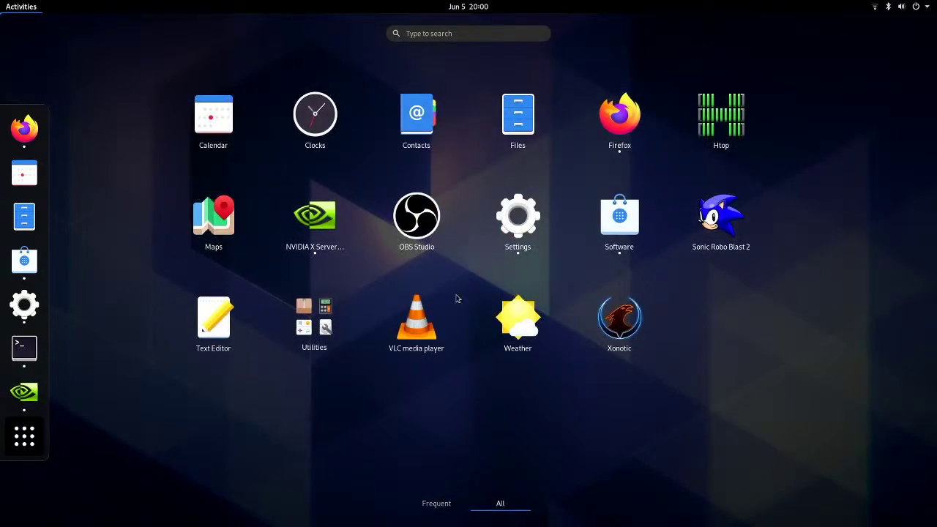
{"action": "left_click", "coordinate": [217, 227]}
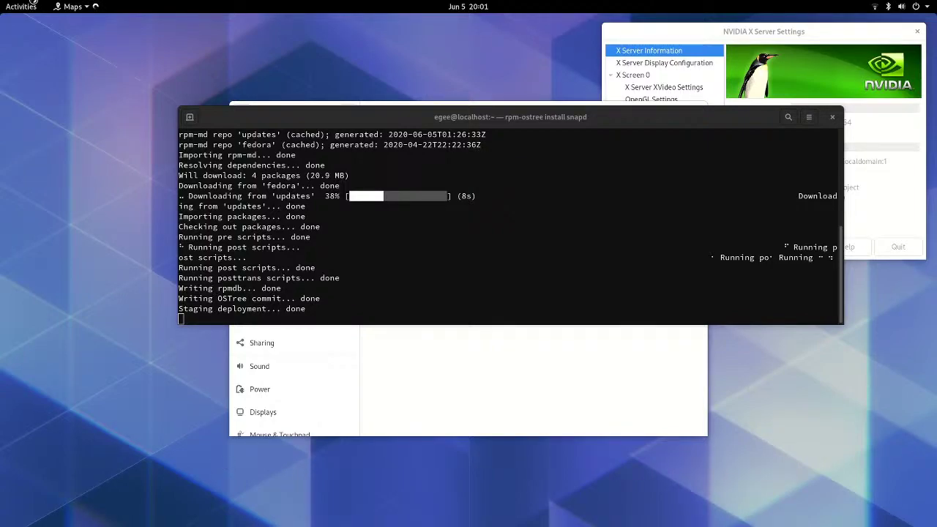
{"action": "left_click", "coordinate": [21, 7]}
{"action": "left_click", "coordinate": [21, 7]}
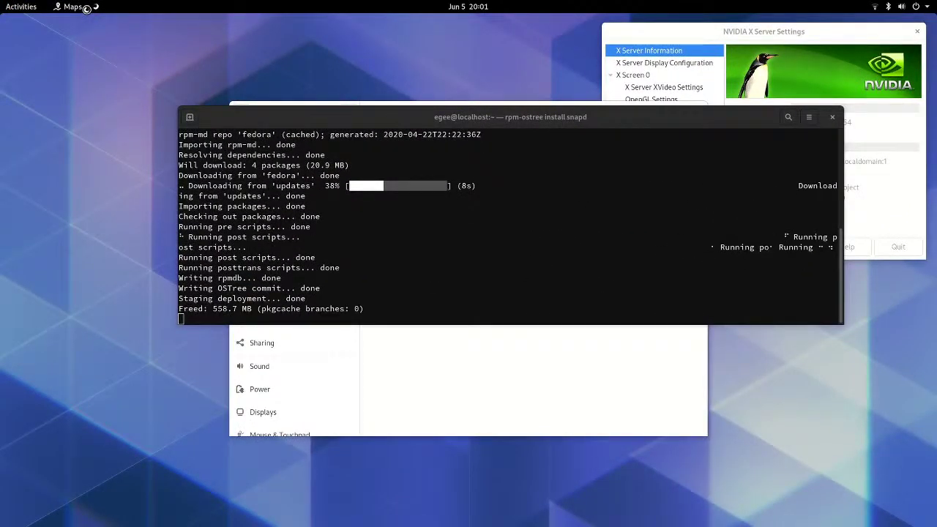
- Launch Sonic Robo Blast 2 from the list of installed applications and skip its intro
{"action": "key", "text": "super"}
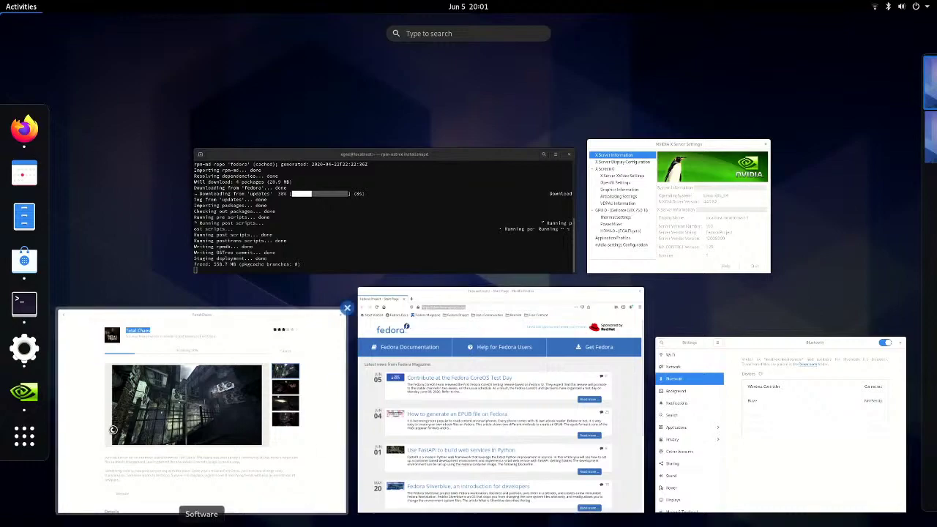
{"action": "left_click", "coordinate": [24, 437]}
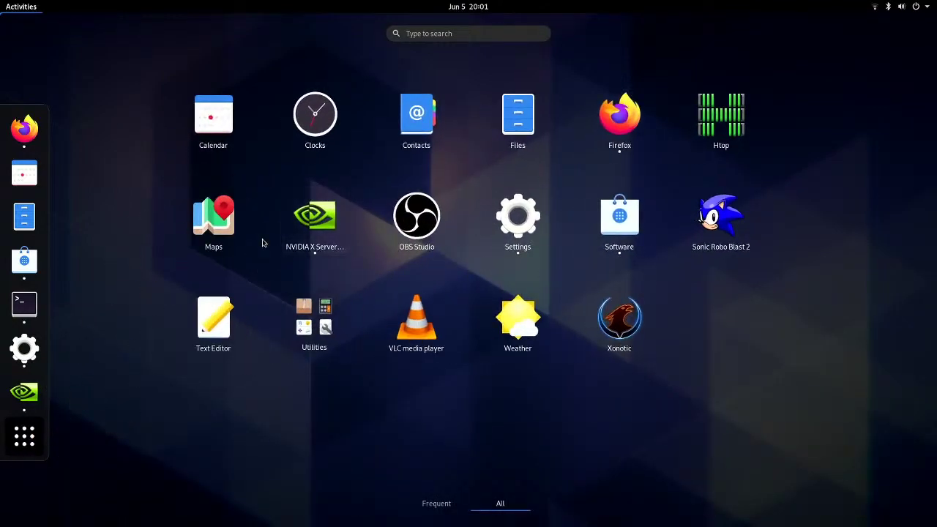
{"action": "right_click", "coordinate": [217, 213]}
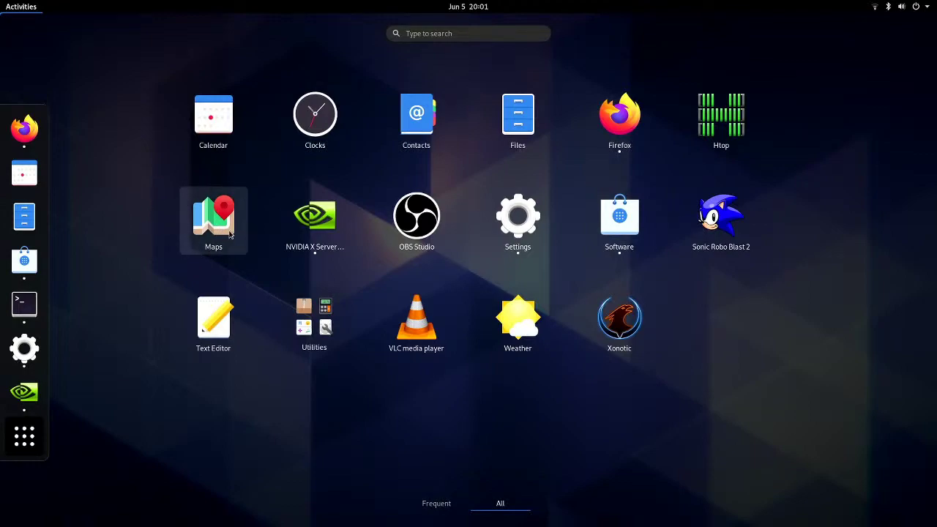
{"action": "left_click", "coordinate": [721, 220]}
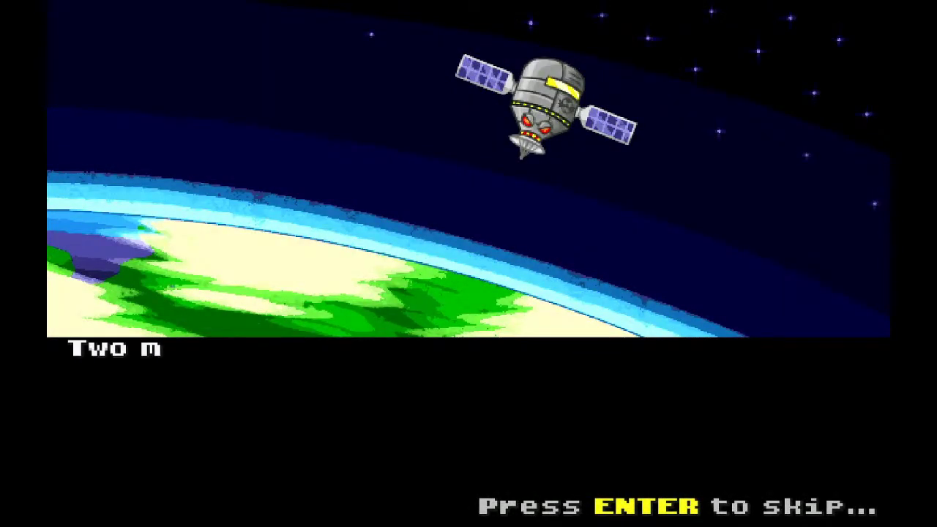
{"action": "key", "text": "Return"}
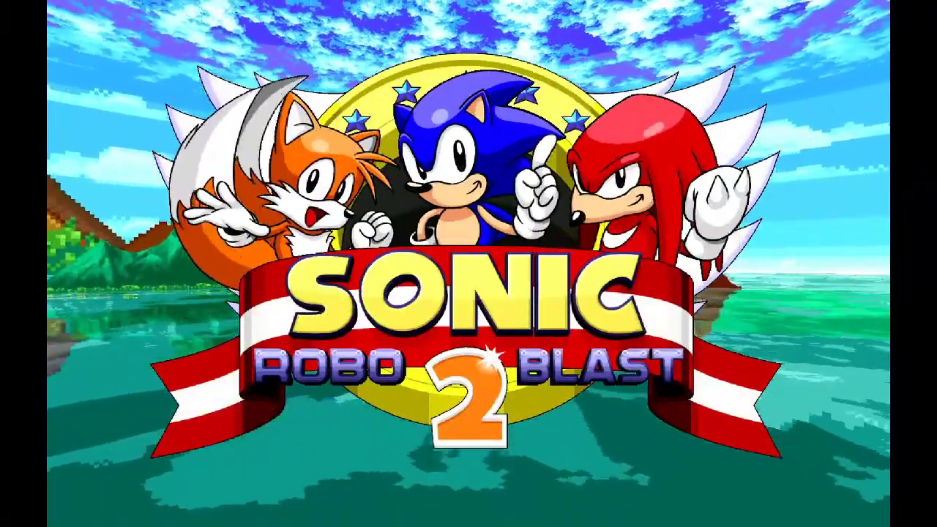
- Start a new 1 Player game in File 1 with Sonic, declining the tutorial
{"action": "key", "text": "Return"}
{"action": "key", "text": "Down"}
{"action": "key", "text": "Up"}
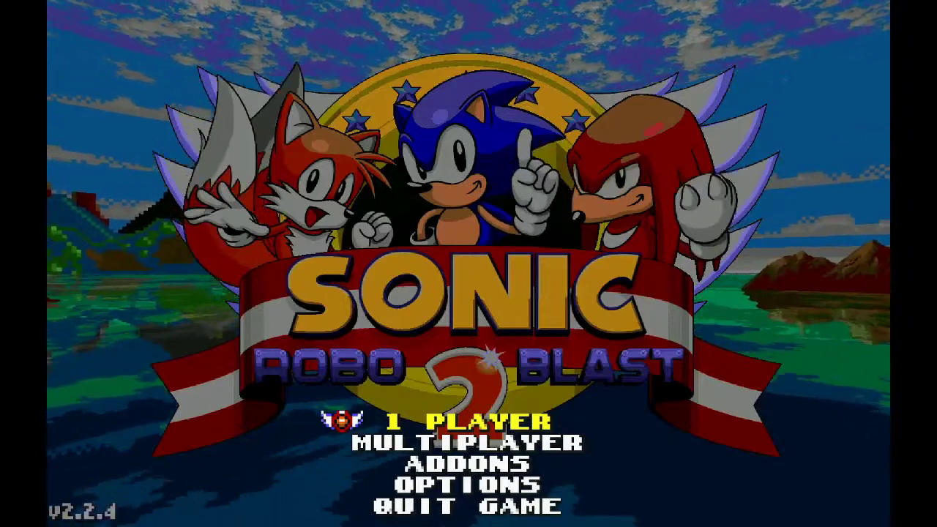
{"action": "key", "text": "Return"}
{"action": "key", "text": "Return"}
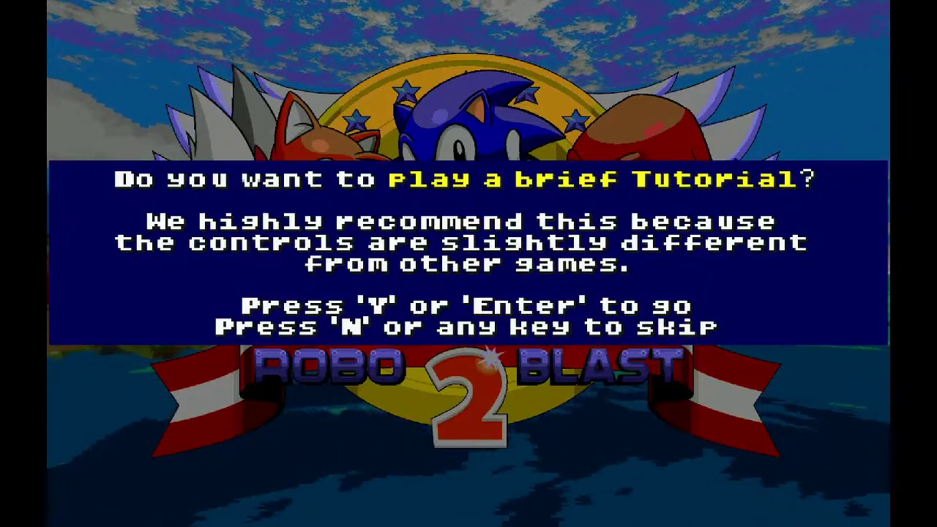
{"action": "key", "text": "n"}
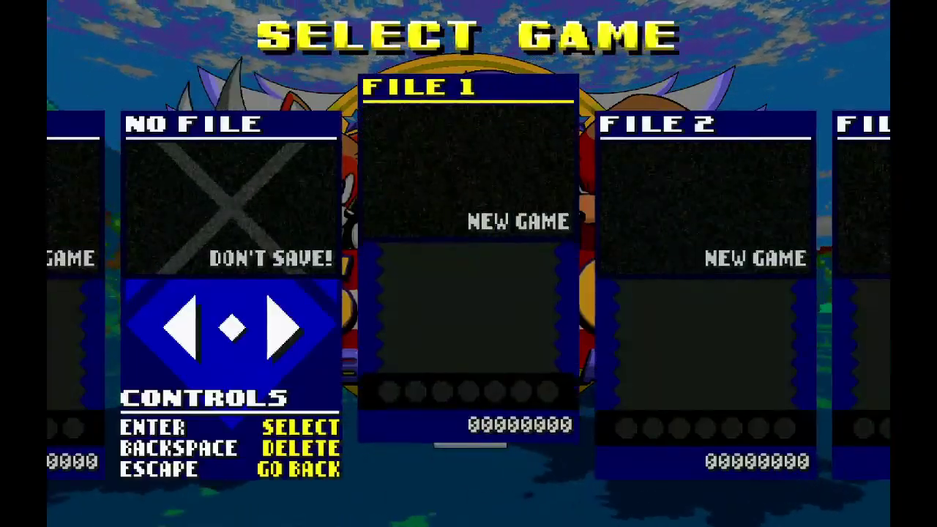
{"action": "key", "text": "Left"}
{"action": "key", "text": "Right"}
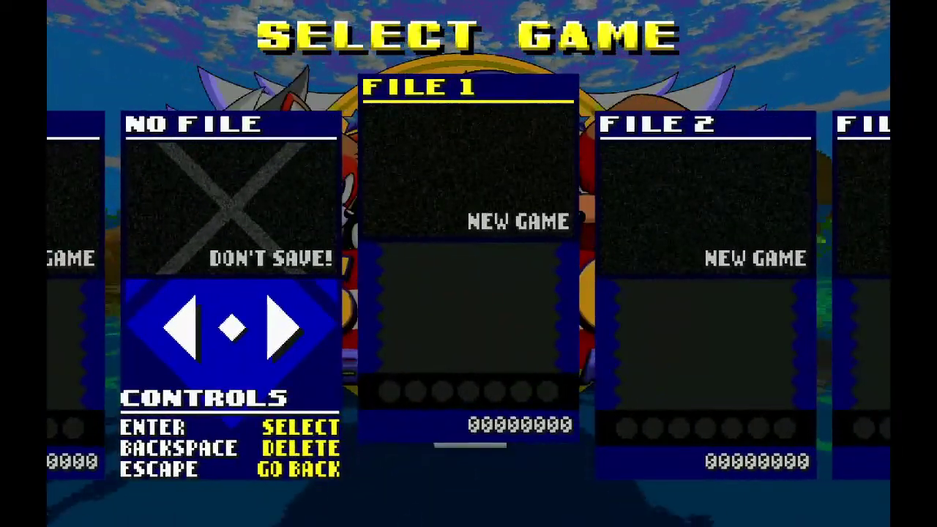
{"action": "key", "text": "Return"}
{"action": "key", "text": "Return"}
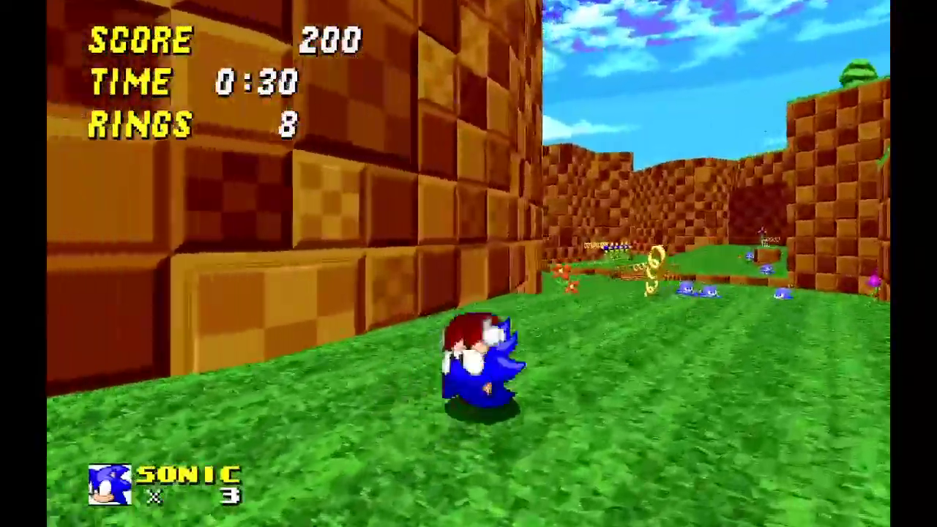
- Jump with Sonic in Greenflower 1, pause the level and quit the game back to the desktop
{"action": "key", "text": "space"}
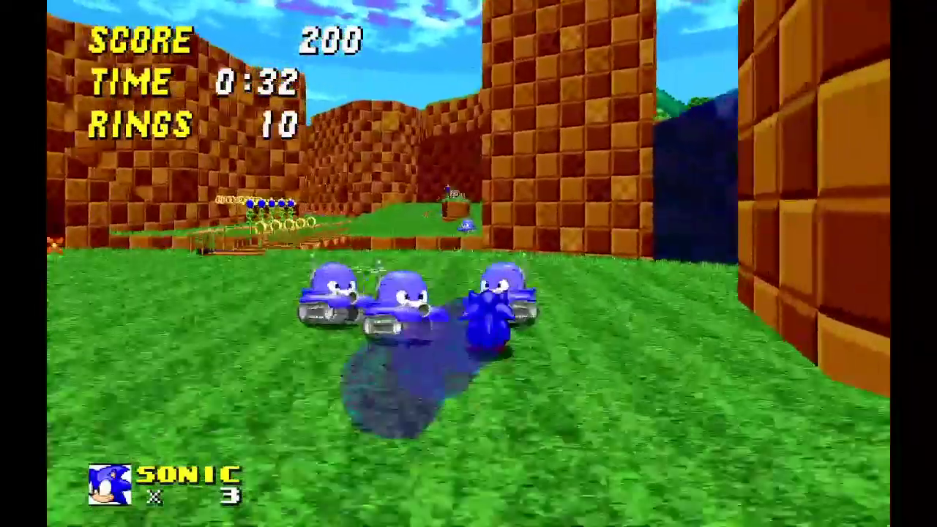
{"action": "key", "text": "Escape"}
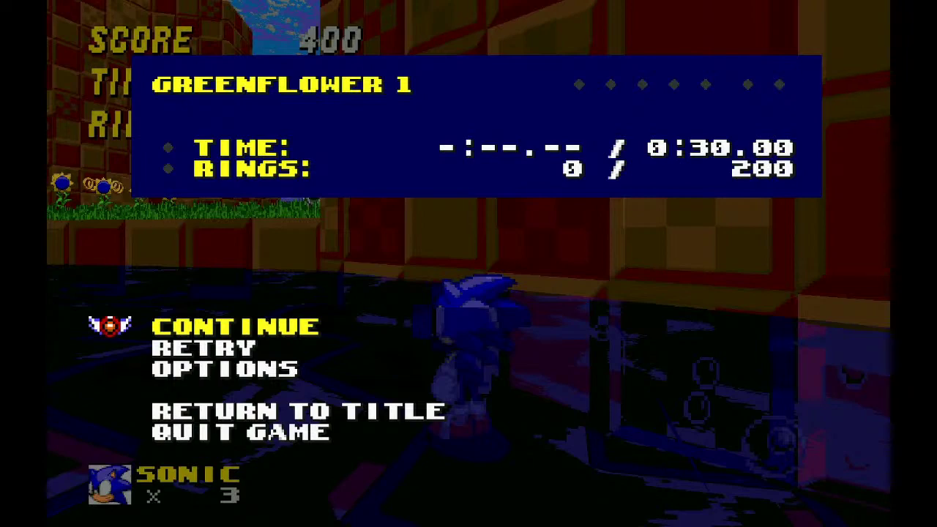
{"action": "key", "text": "Down"}
{"action": "key", "text": "Down"}
{"action": "key", "text": "Down"}
{"action": "key", "text": "Down"}
{"action": "key", "text": "Return"}
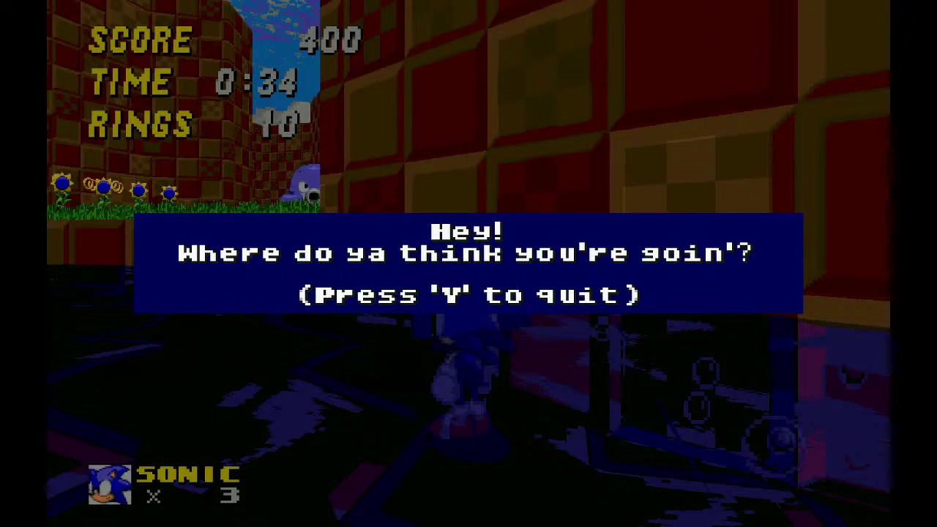
{"action": "key", "text": "y"}
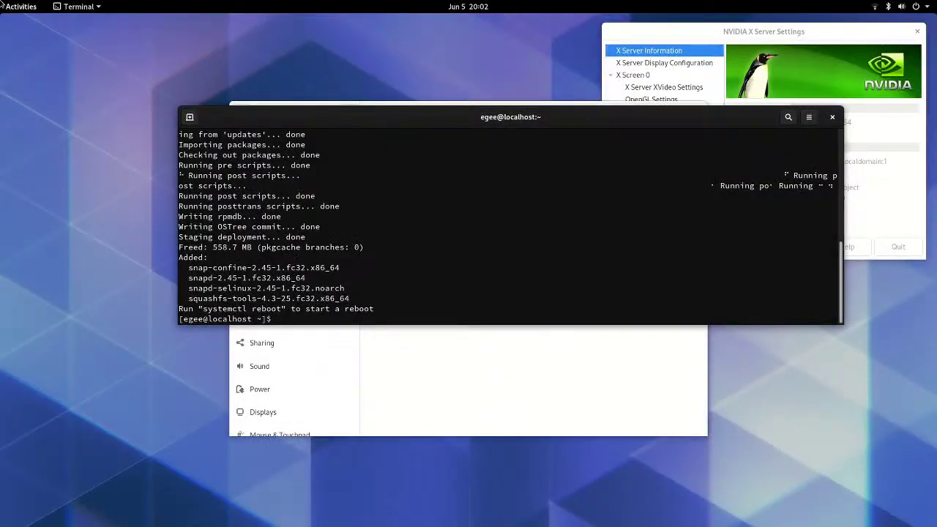
- Restore the Software window and bring the Terminal to the front
{"action": "mouse_move", "coordinate": [1, 0]}
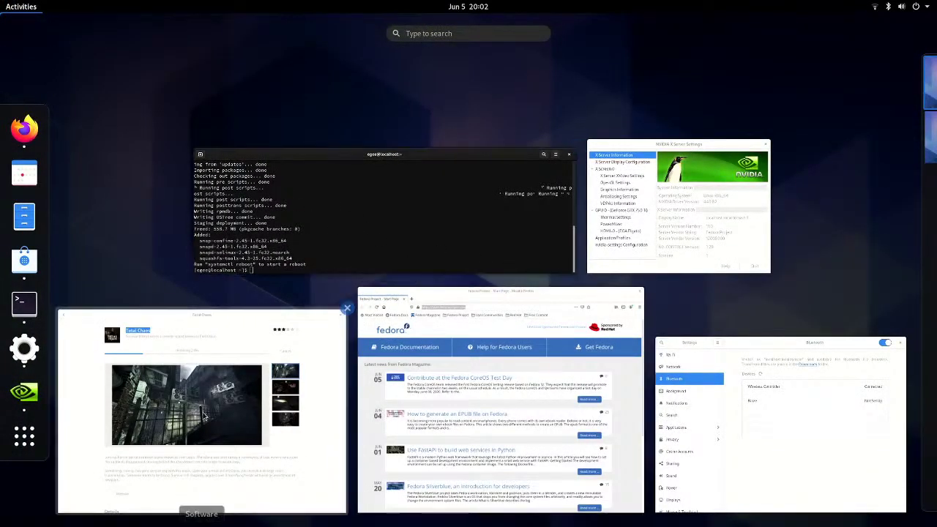
{"action": "left_click", "coordinate": [322, 389]}
{"action": "key", "text": "super"}
{"action": "left_click", "coordinate": [429, 195]}
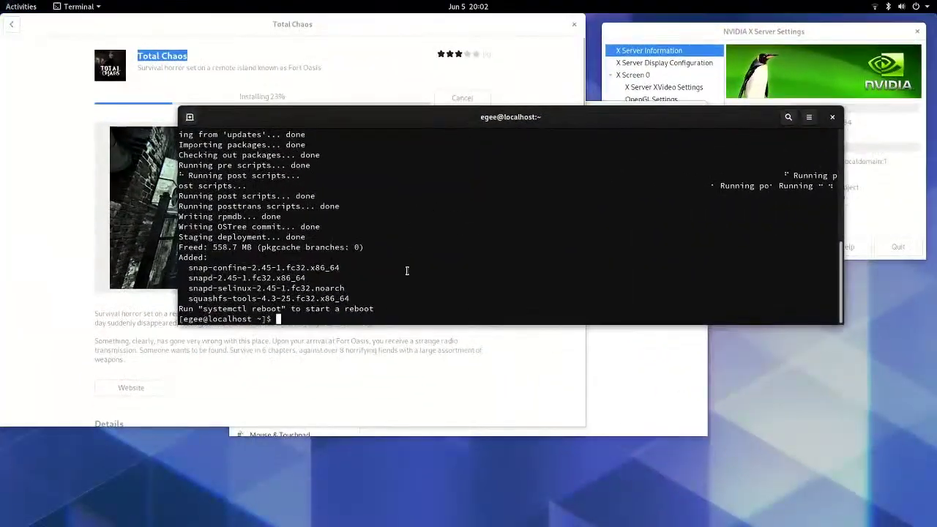
- Try to install lxd by running rpm-ostree install lxd, and clear the Terminal output
{"action": "key", "text": "Up"}
{"action": "key", "text": "BackSpace"}
{"action": "key", "text": "BackSpace"}
{"action": "key", "text": "BackSpace"}
{"action": "key", "text": "BackSpace"}
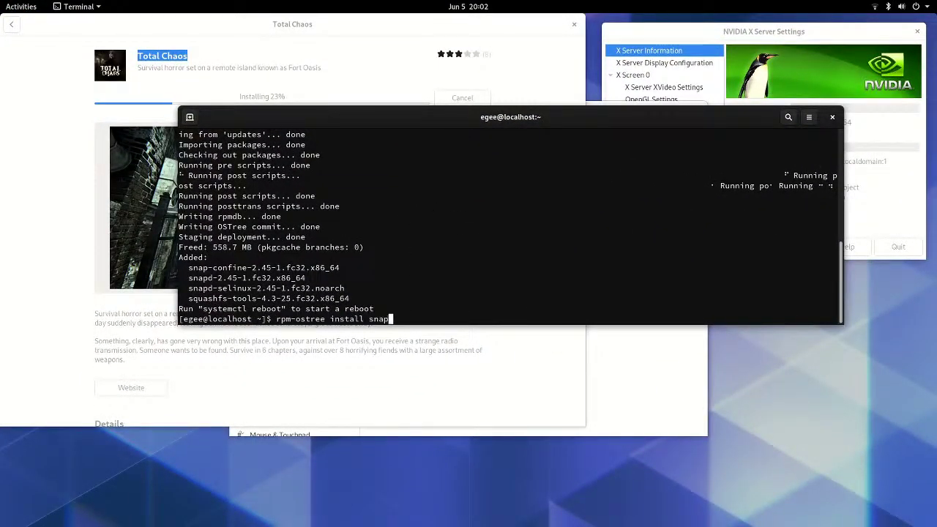
{"action": "key", "text": "BackSpace"}
{"action": "type", "text": "lxd"}
{"action": "key", "text": "Return"}
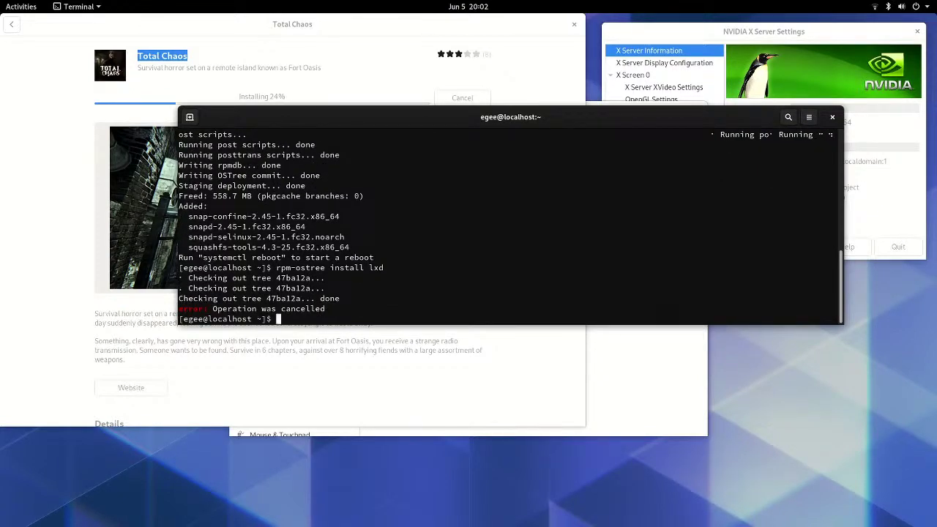
{"action": "type", "text": "clear"}
{"action": "key", "text": "Return"}
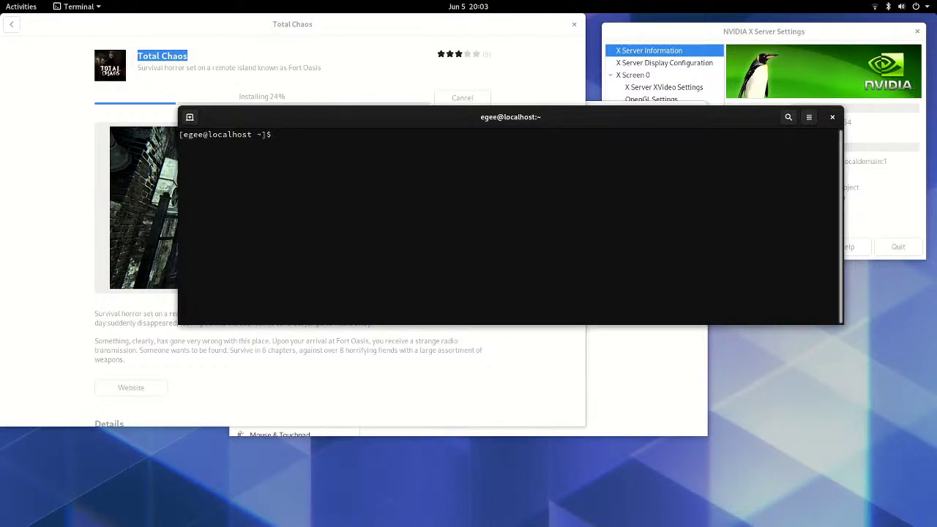
- Try to cancel the Total Chaos installation in Software and return to the search results
{"action": "left_click", "coordinate": [507, 59]}
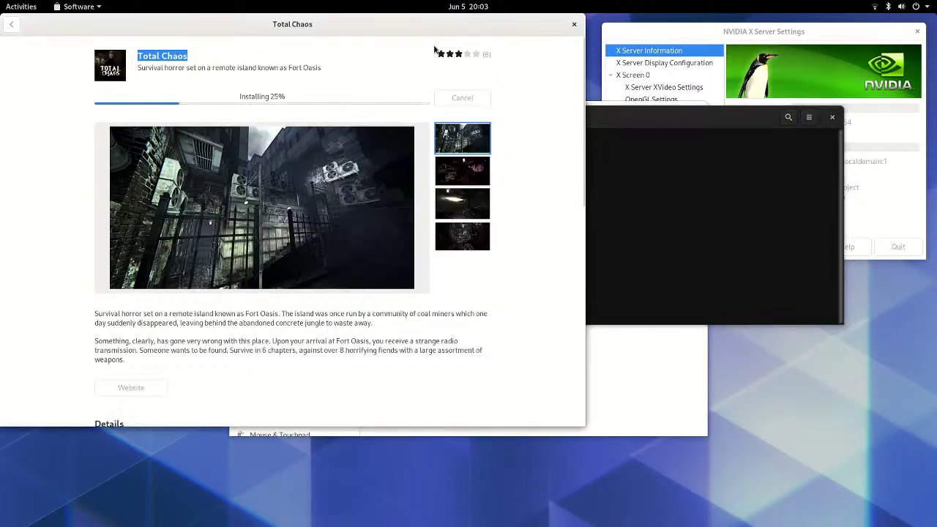
{"action": "left_click", "coordinate": [462, 98]}
{"action": "left_click", "coordinate": [11, 26]}
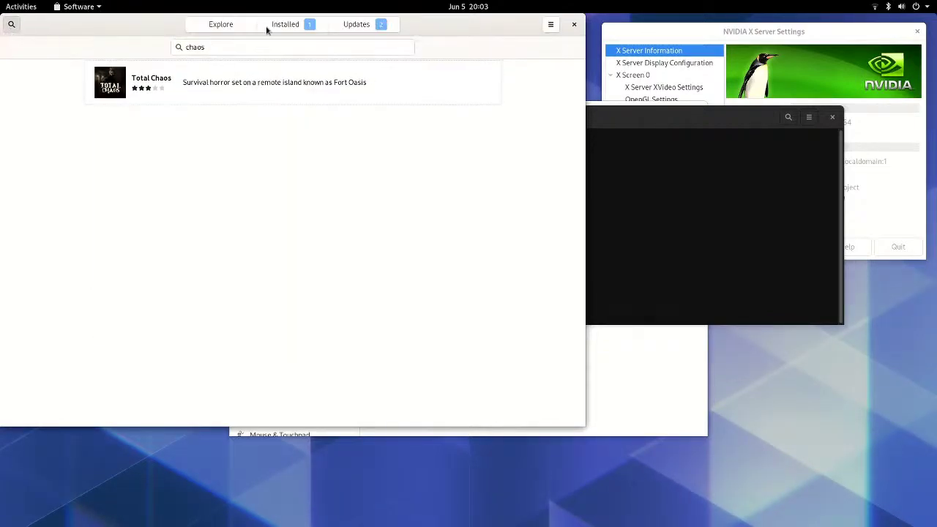
- Search the Software catalogue for "kart" and open the Sonic Robo Blast 2 Kart page
{"action": "left_click", "coordinate": [261, 44]}
{"action": "type", "text": "kart"}
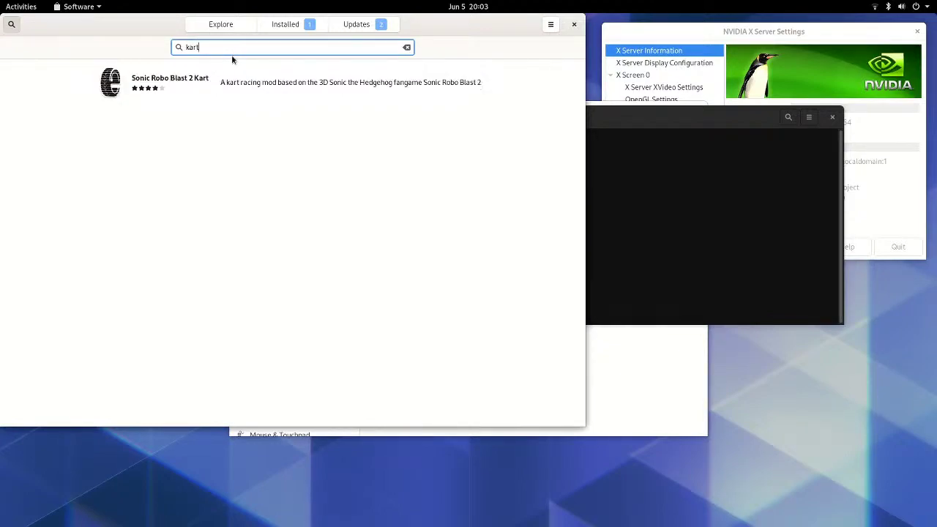
{"action": "left_click", "coordinate": [224, 94]}
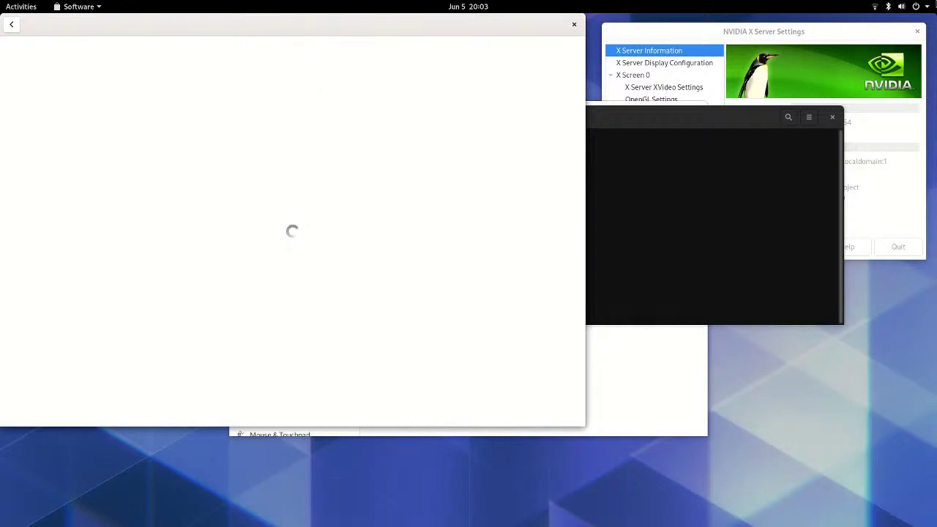
- Bring the Terminal to the front, choose Power Off from the system options and confirm the dialog
{"action": "left_click", "coordinate": [754, 166]}
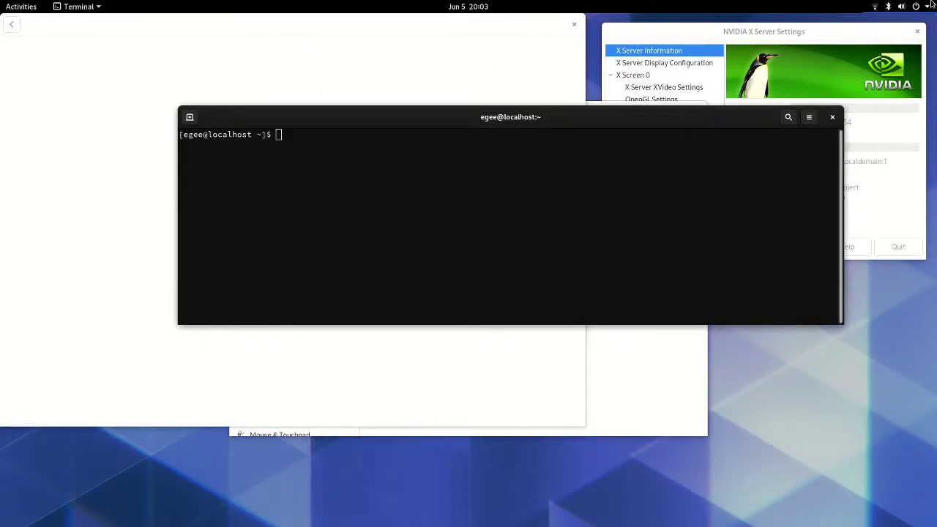
{"action": "left_click", "coordinate": [919, 7]}
{"action": "left_click", "coordinate": [455, 179]}
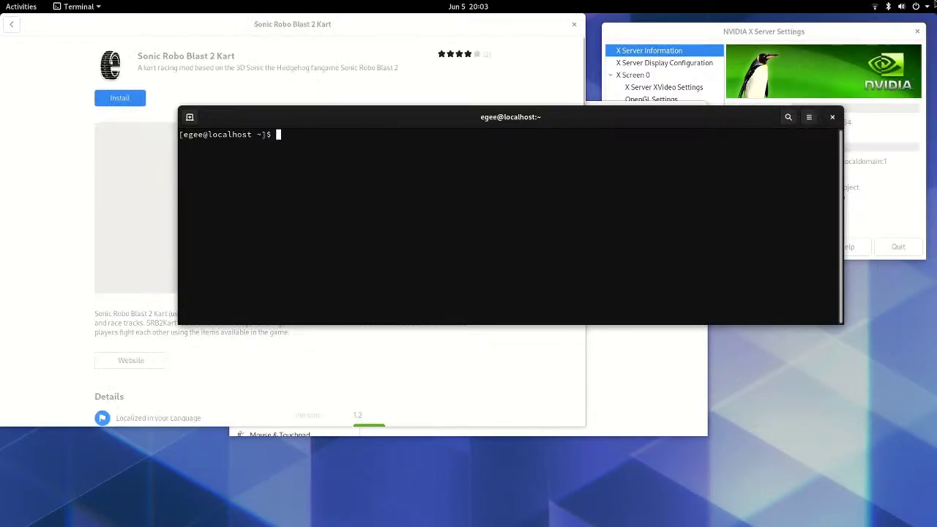
{"action": "left_click", "coordinate": [919, 7]}
{"action": "left_click", "coordinate": [875, 131]}
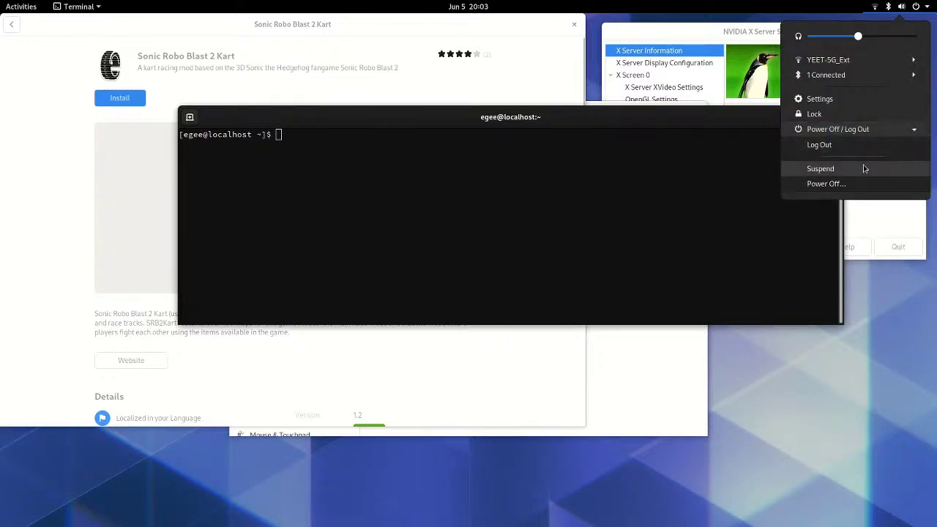
{"action": "left_click", "coordinate": [853, 183]}
{"action": "left_click", "coordinate": [489, 297]}
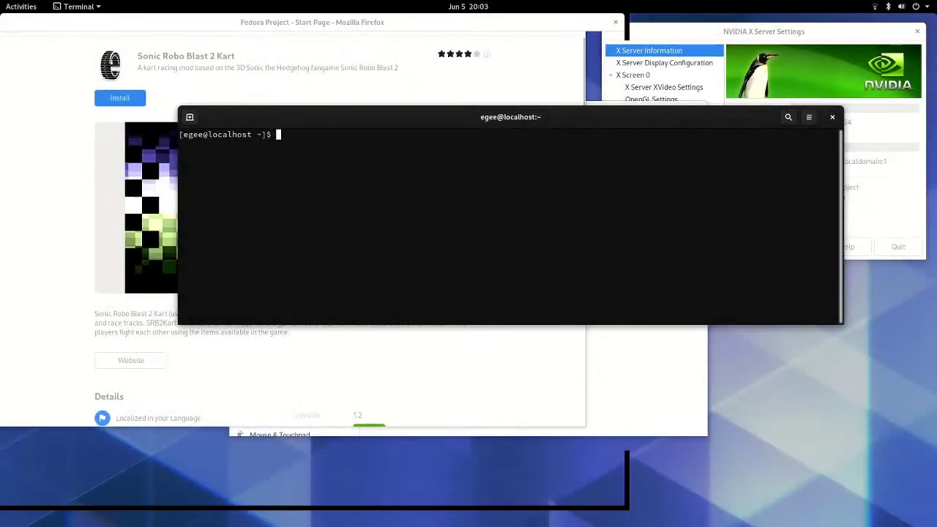